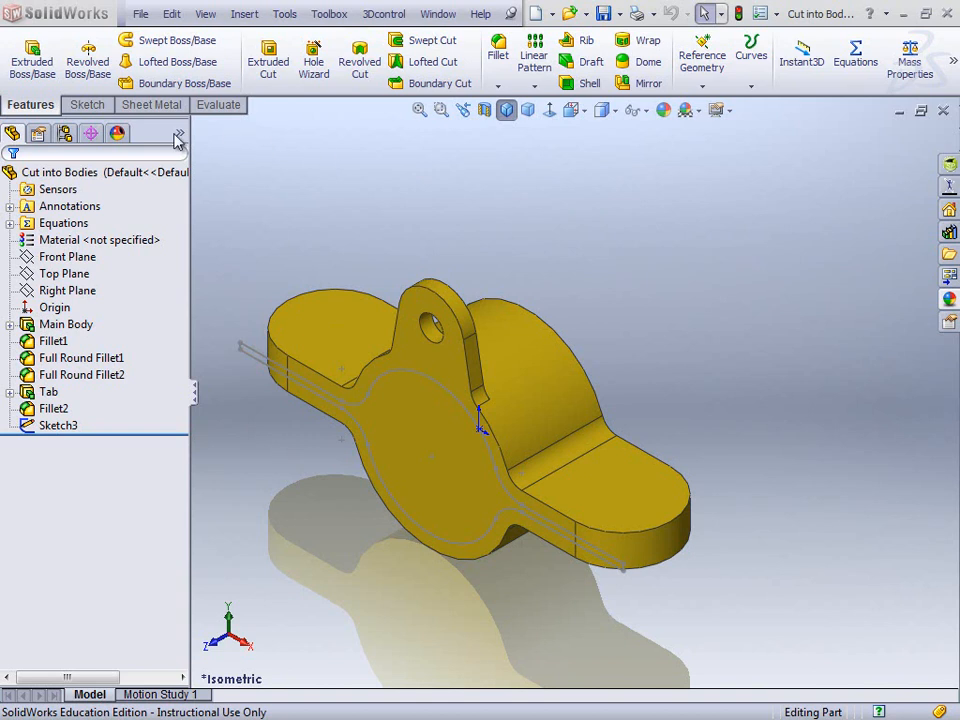
# Cut through the whole part with the existing Sketch3 profile using a Through All extruded cut, keeping all bodies
pyautogui.click(268, 62)
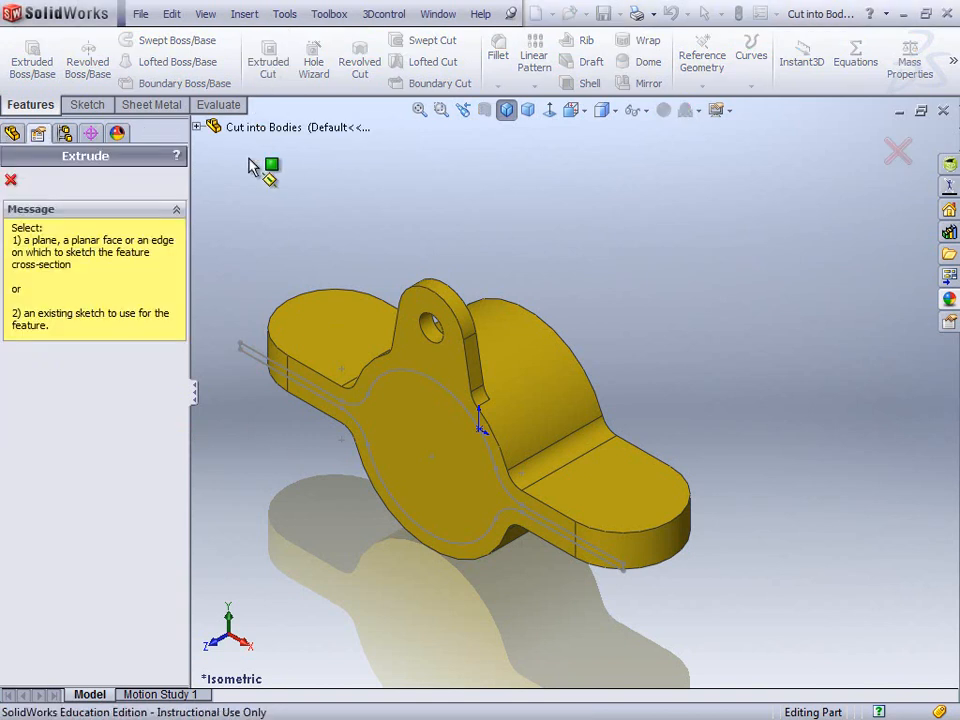
pyautogui.click(248, 347)
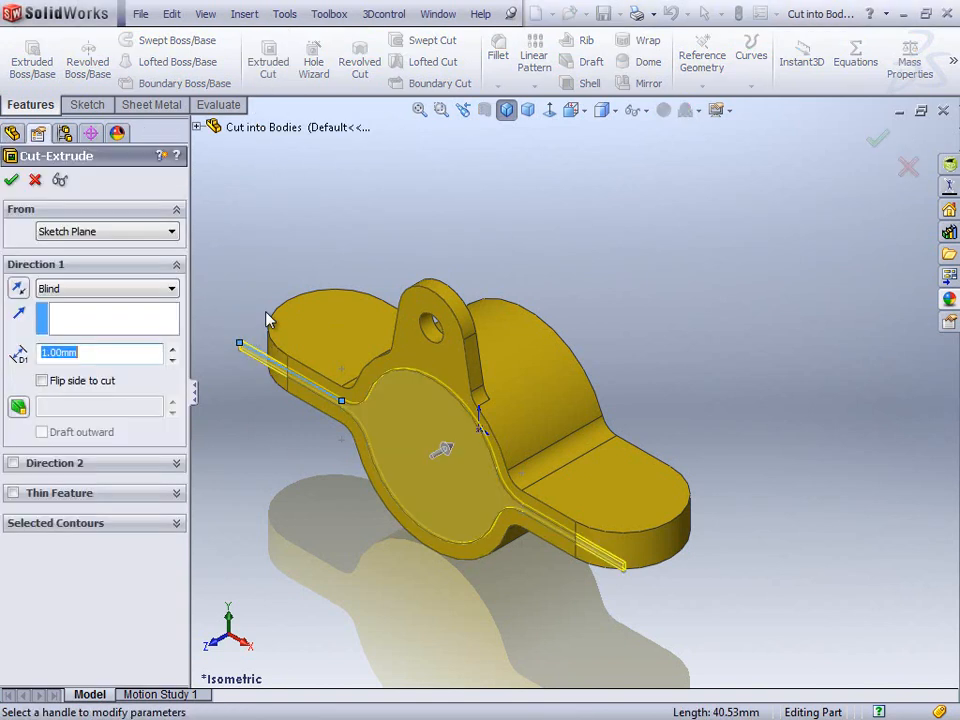
pyautogui.click(140, 289)
pyautogui.click(72, 316)
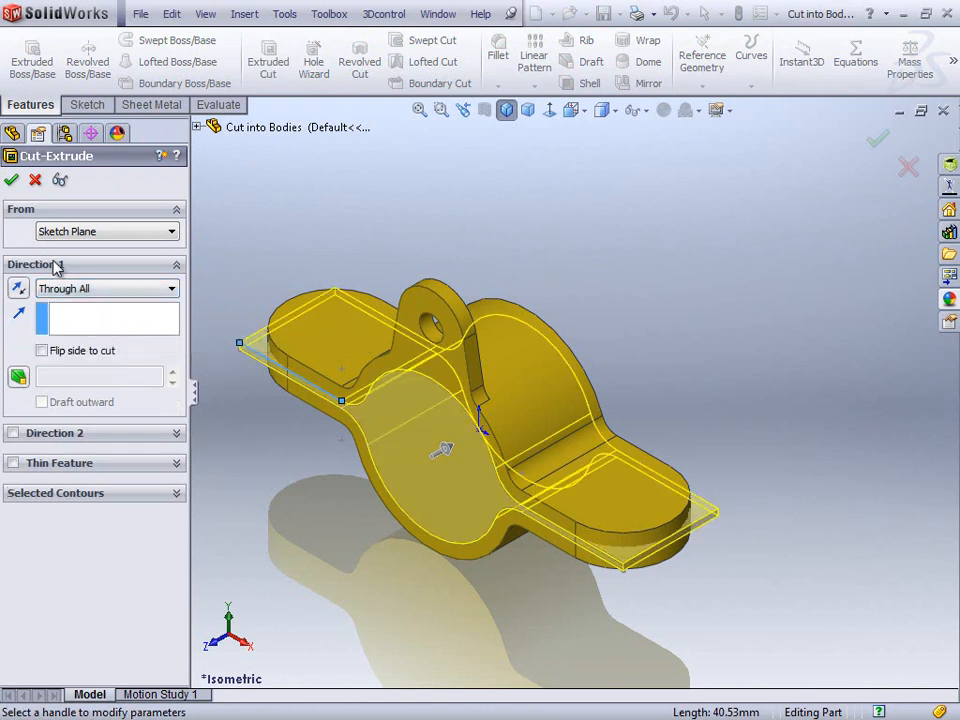
pyautogui.click(11, 180)
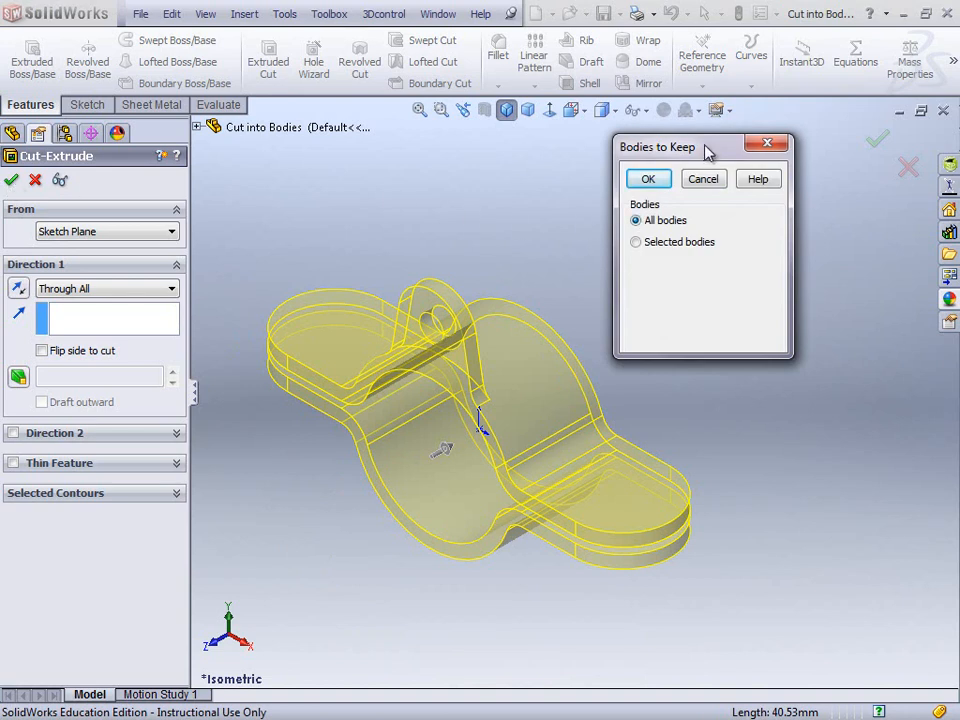
pyautogui.moveTo(707, 150); pyautogui.dragTo(683, 153)
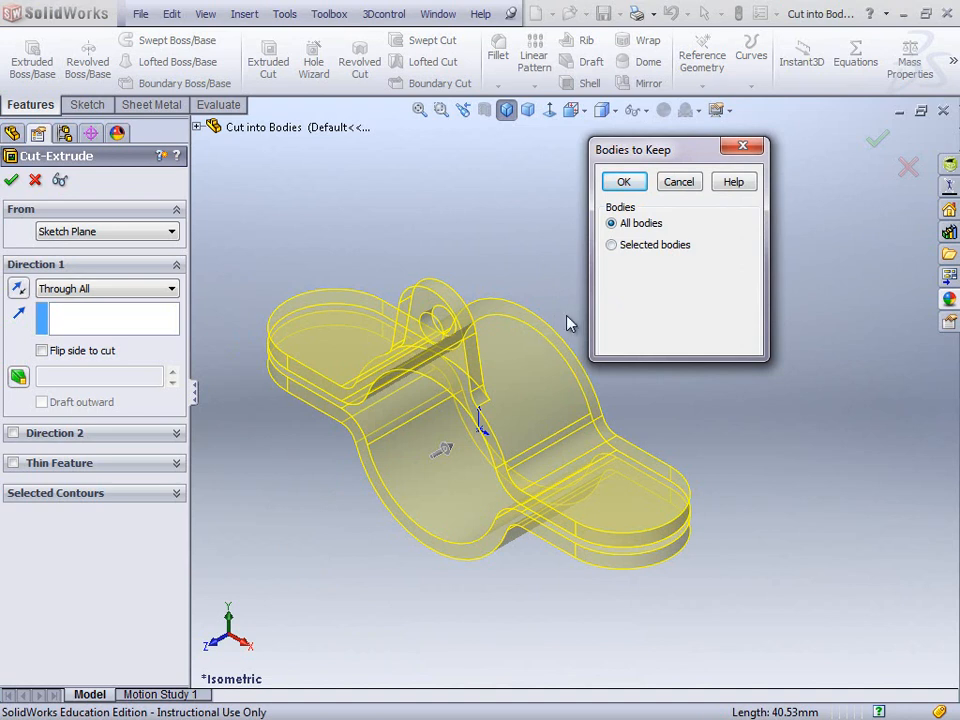
pyautogui.click(622, 184)
# Expand the solid bodies folder and highlight each resulting body to examine how the part was split
pyautogui.click(11, 225)
pyautogui.click(87, 243)
pyautogui.click(89, 259)
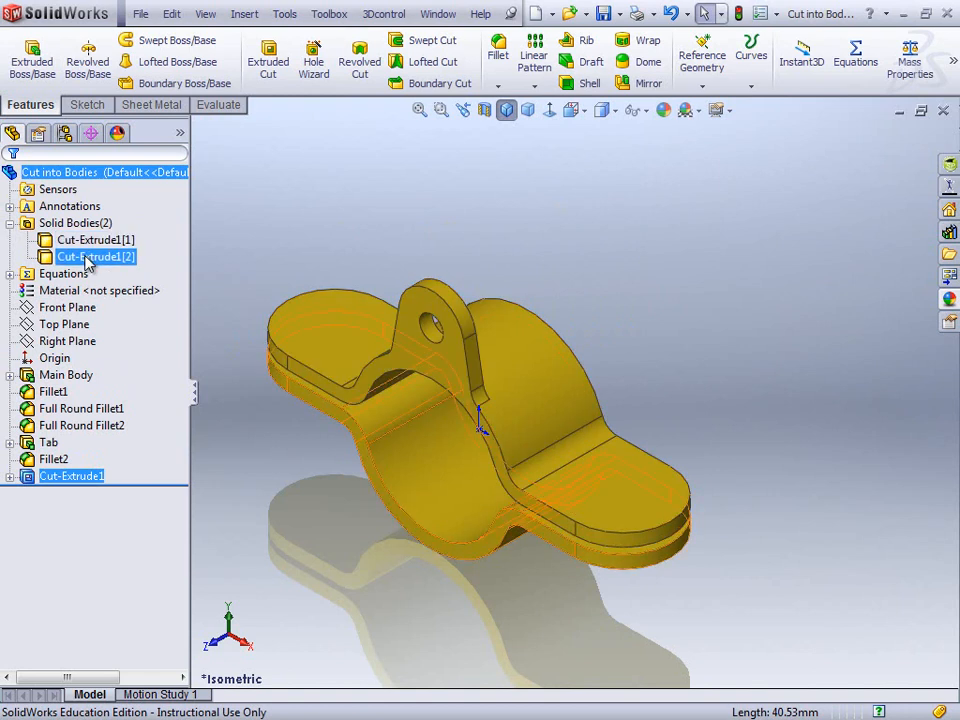
pyautogui.click(88, 242)
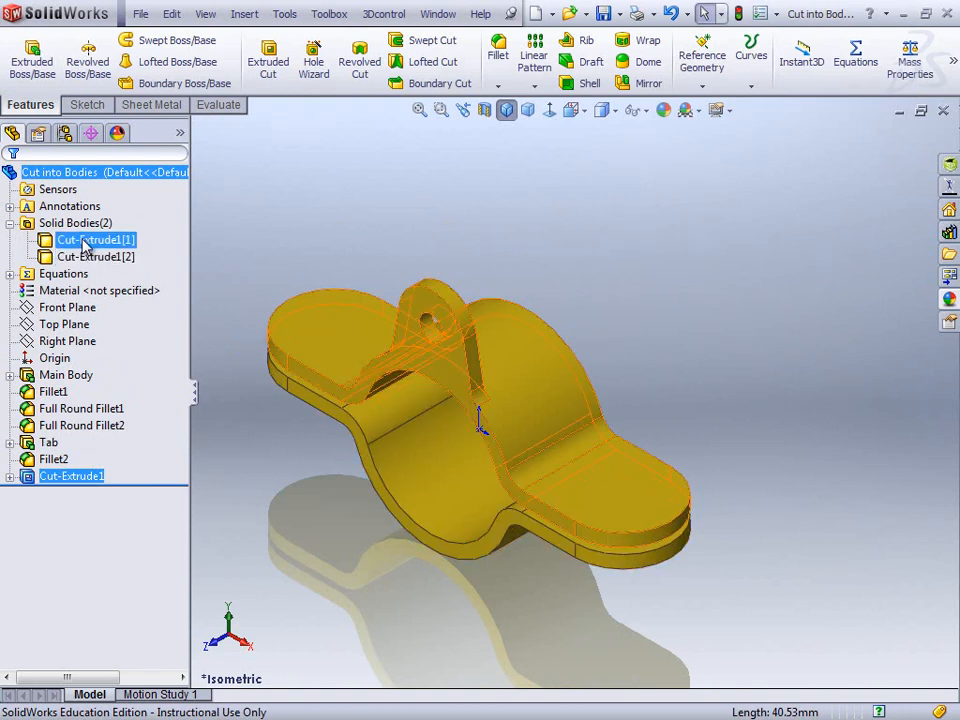
pyautogui.click(90, 226)
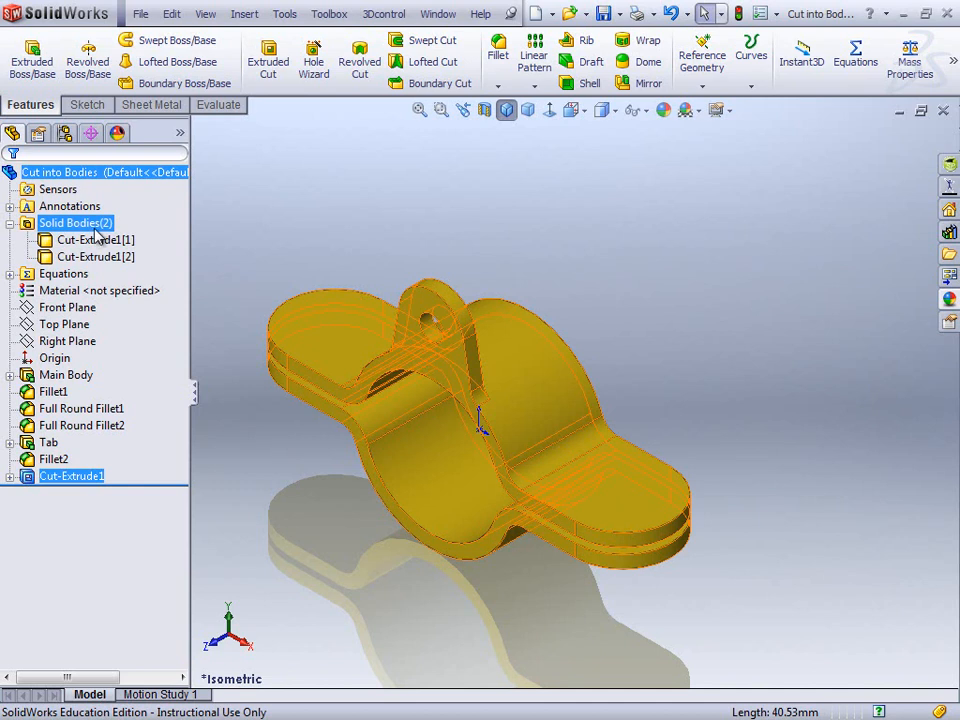
# Insert the upper clamp body, the one with the tab, into a new part
pyautogui.click(80, 242)
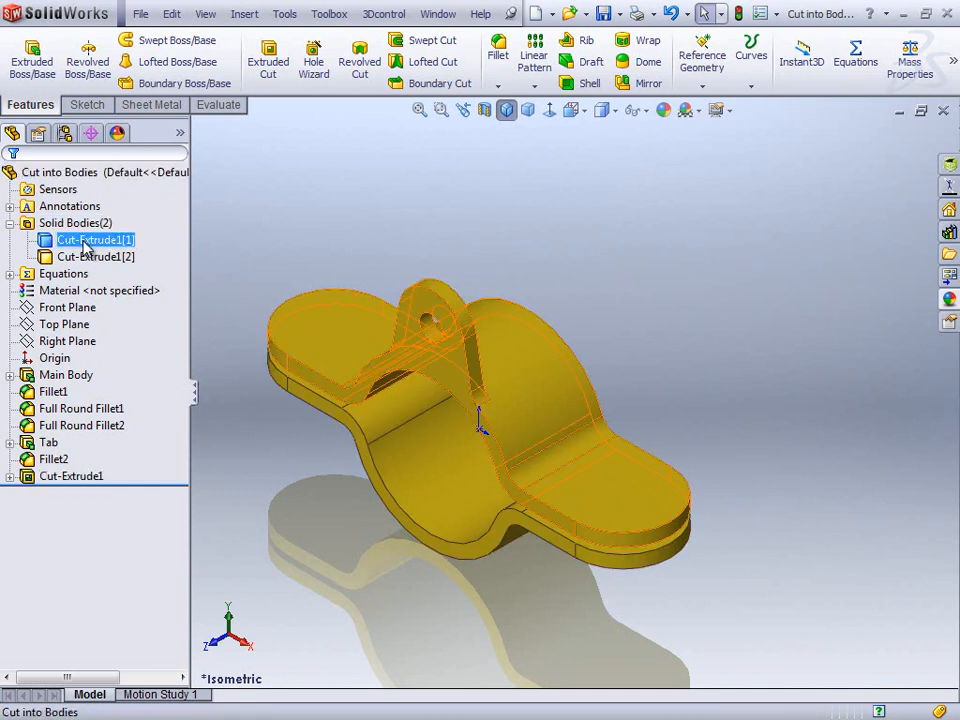
pyautogui.rightClick(86, 247)
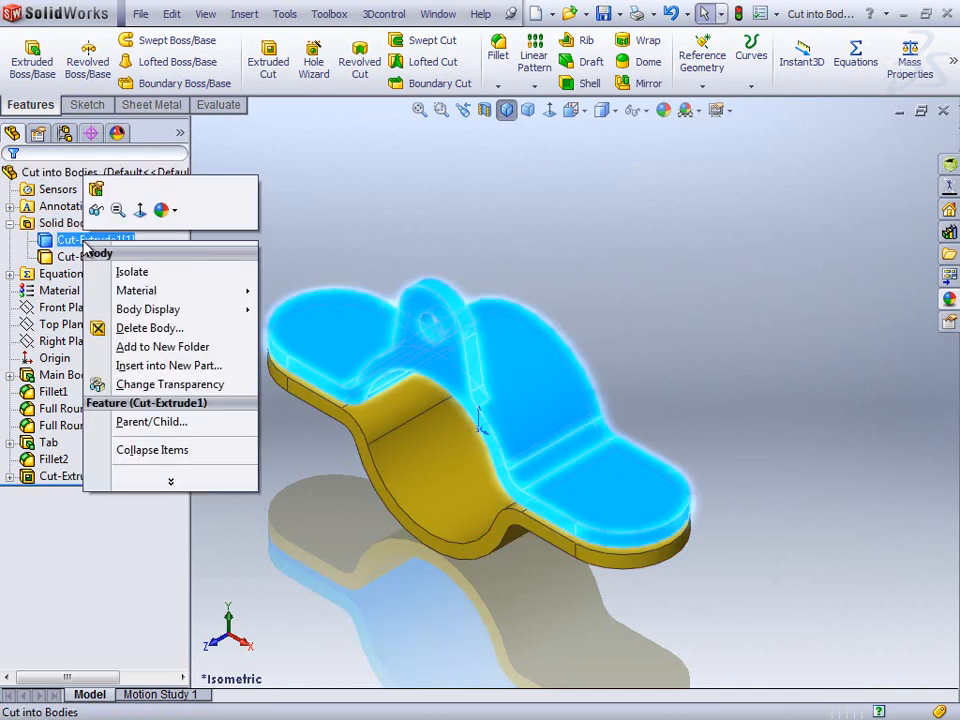
pyautogui.click(146, 366)
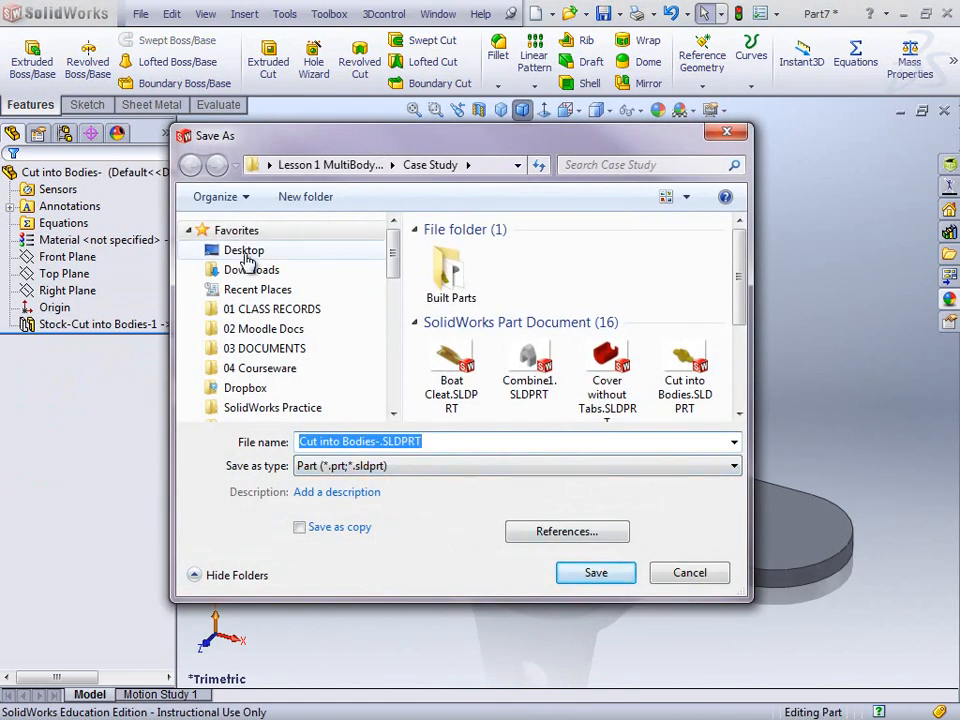
# Save the new part to the Desktop as Clamp Top, together with all modified component documents
pyautogui.click(245, 251)
pyautogui.moveTo(424, 441); pyautogui.dragTo(305, 440)
pyautogui.click(377, 442)
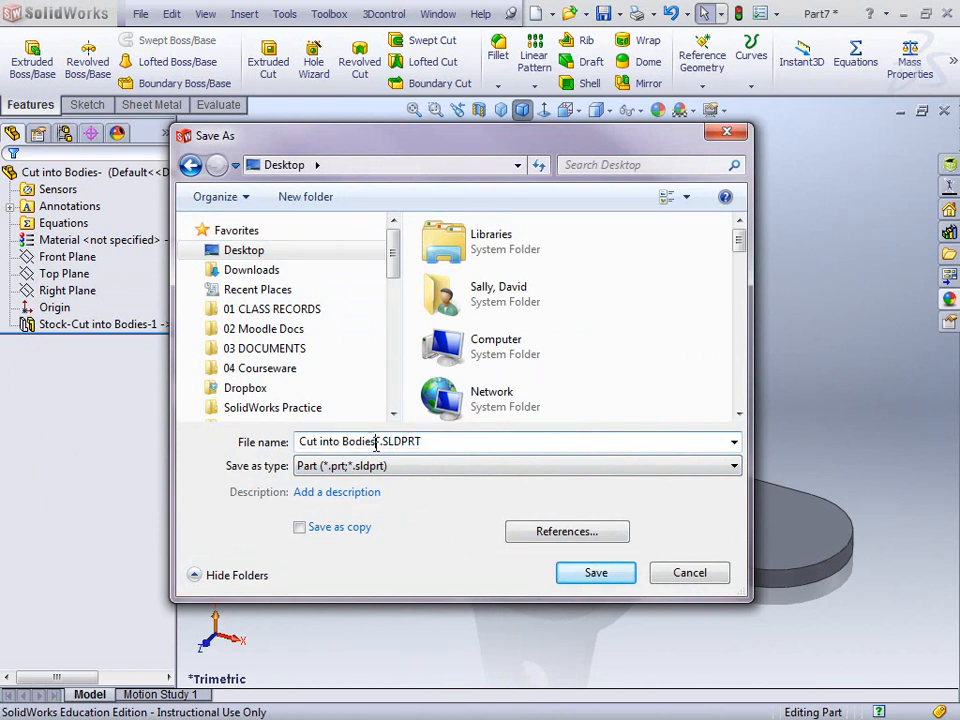
pyautogui.moveTo(422, 441); pyautogui.dragTo(305, 441)
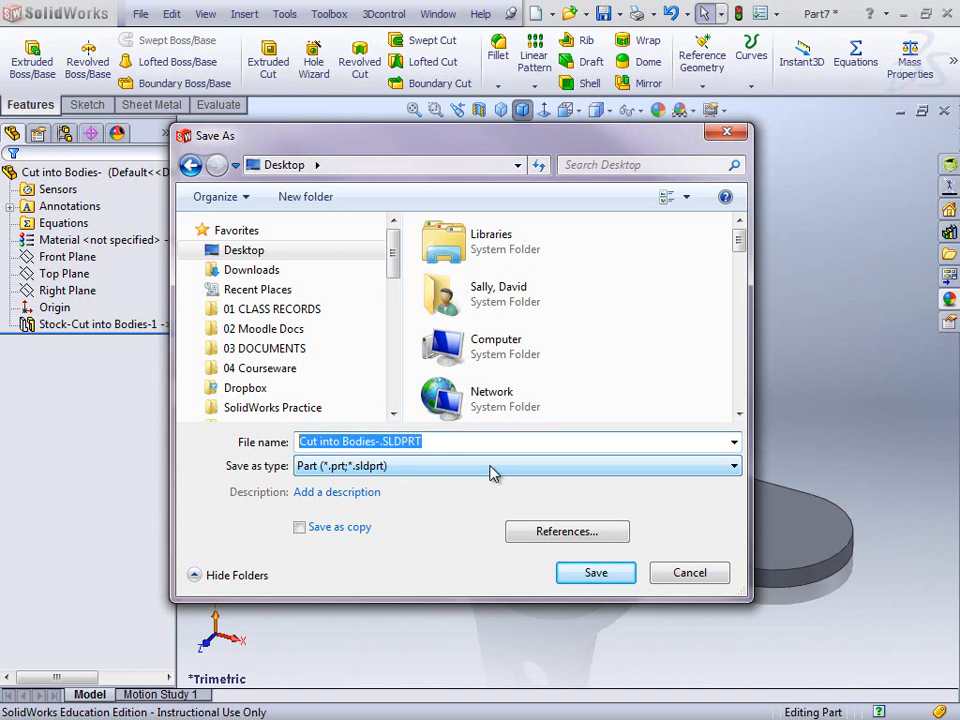
pyautogui.write('CLamp Top')
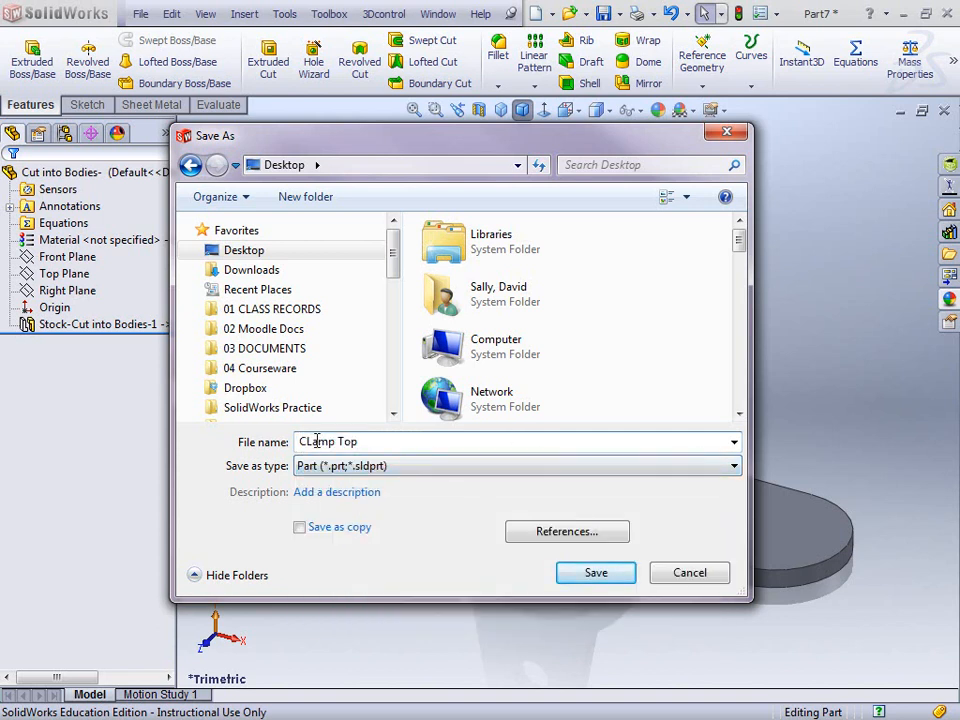
pyautogui.press('BackSpace')
pyautogui.write('l')
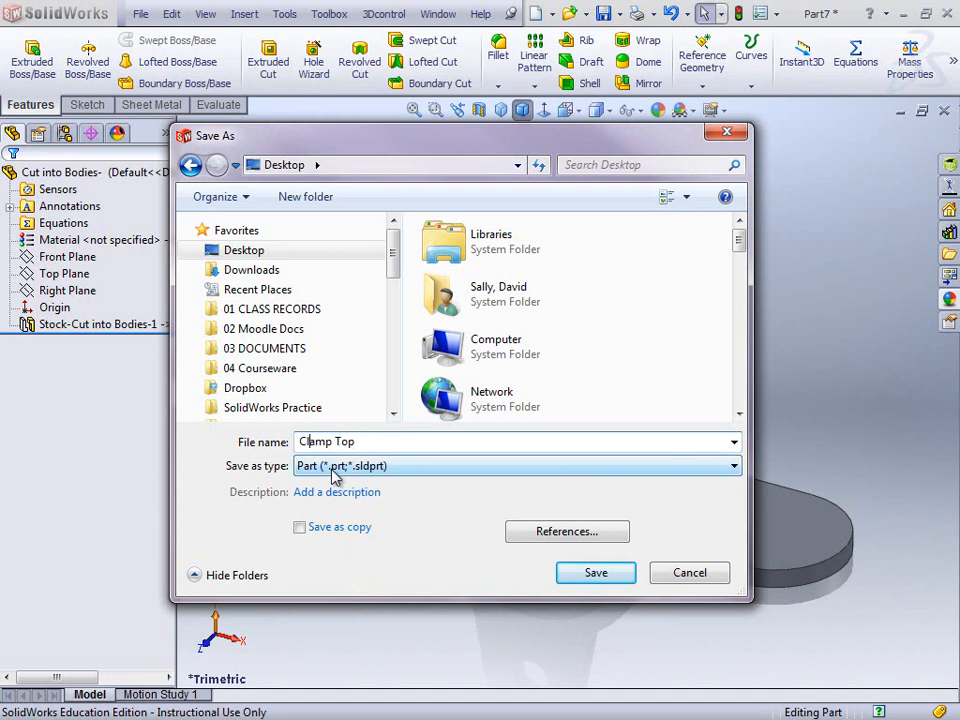
pyautogui.click(614, 573)
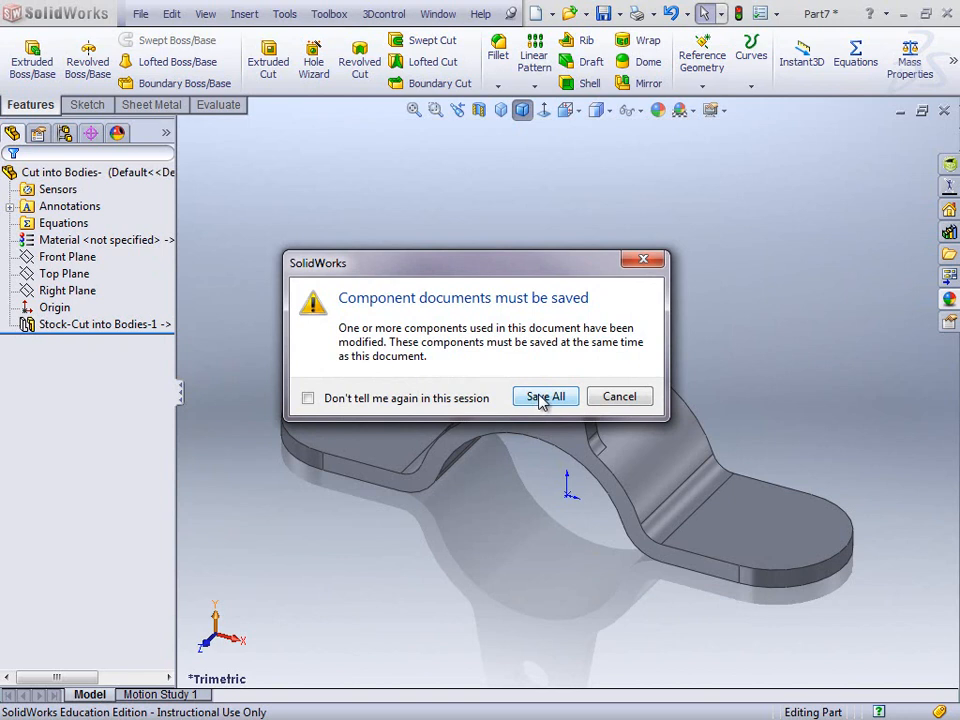
pyautogui.click(545, 397)
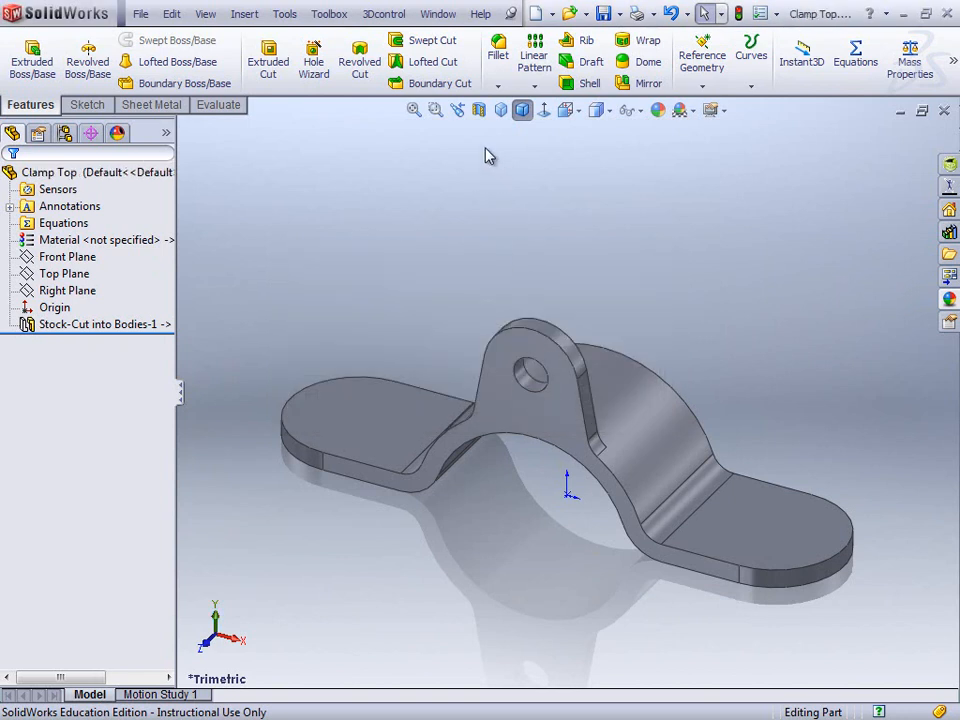
# From the Cut into Bodies part, insert the lower clamp body into a new part and save it on the Desktop as Clamp Bottom
pyautogui.click(438, 16)
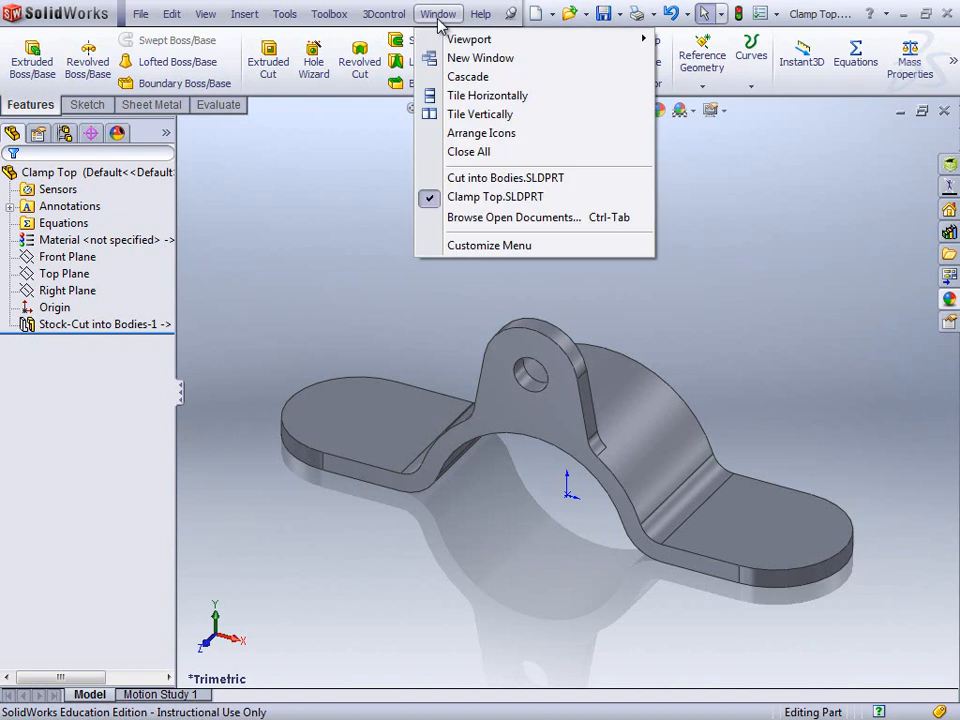
pyautogui.click(487, 182)
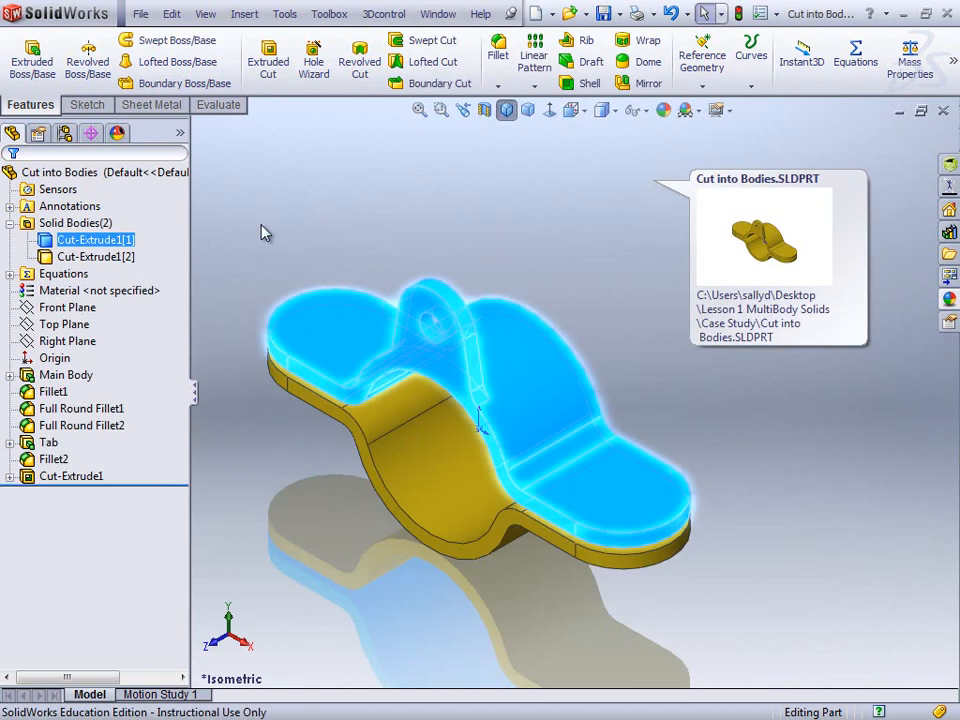
pyautogui.rightClick(113, 262)
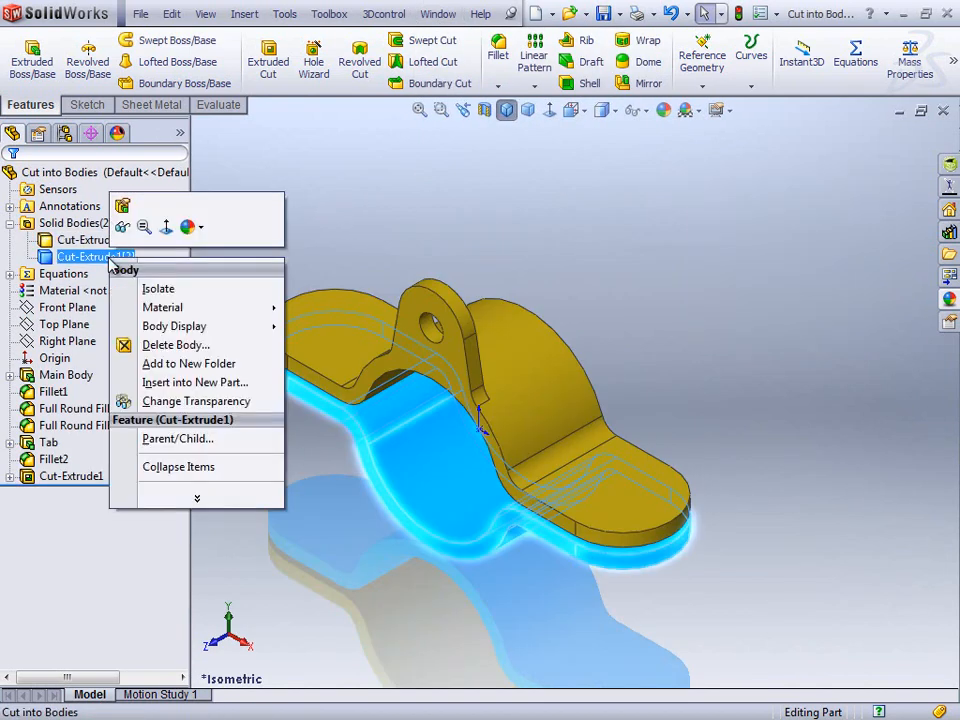
pyautogui.click(193, 386)
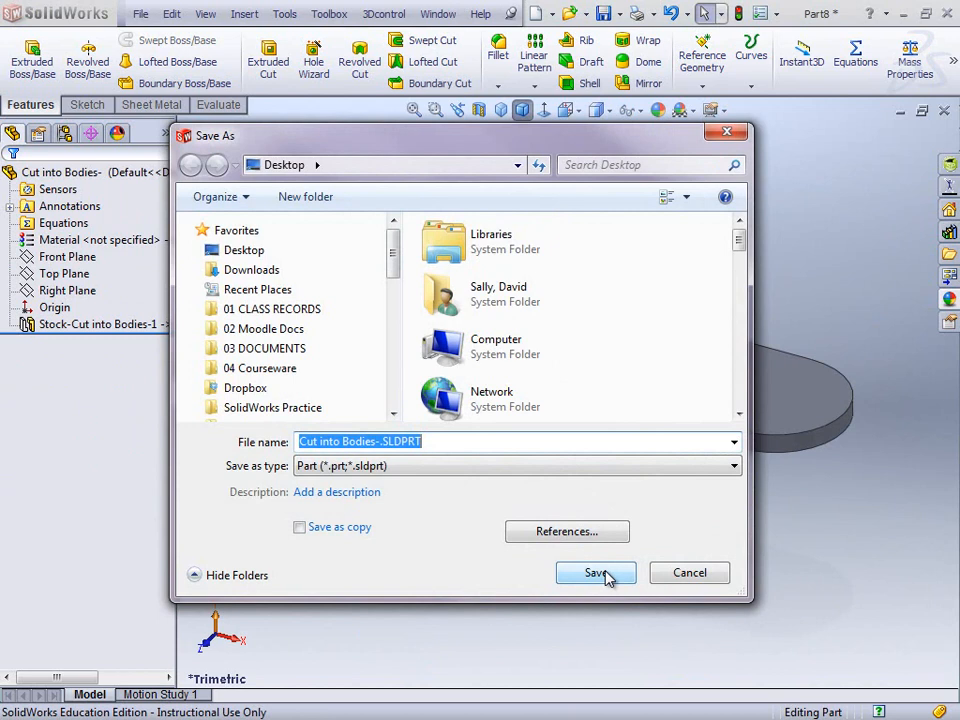
pyautogui.write('Clamp ')
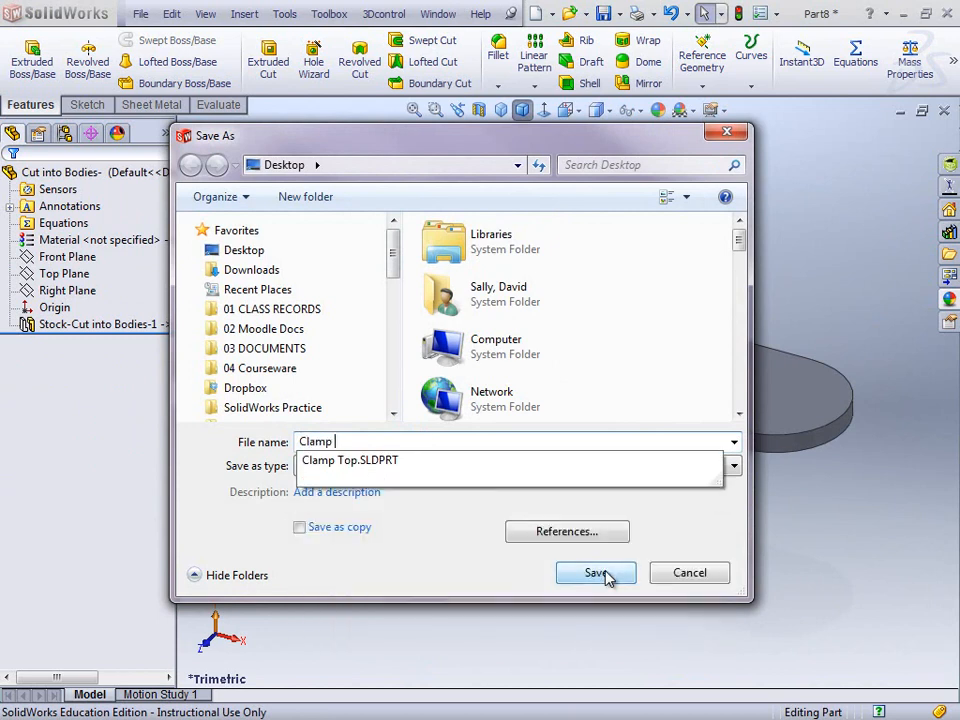
pyautogui.write('Bottom')
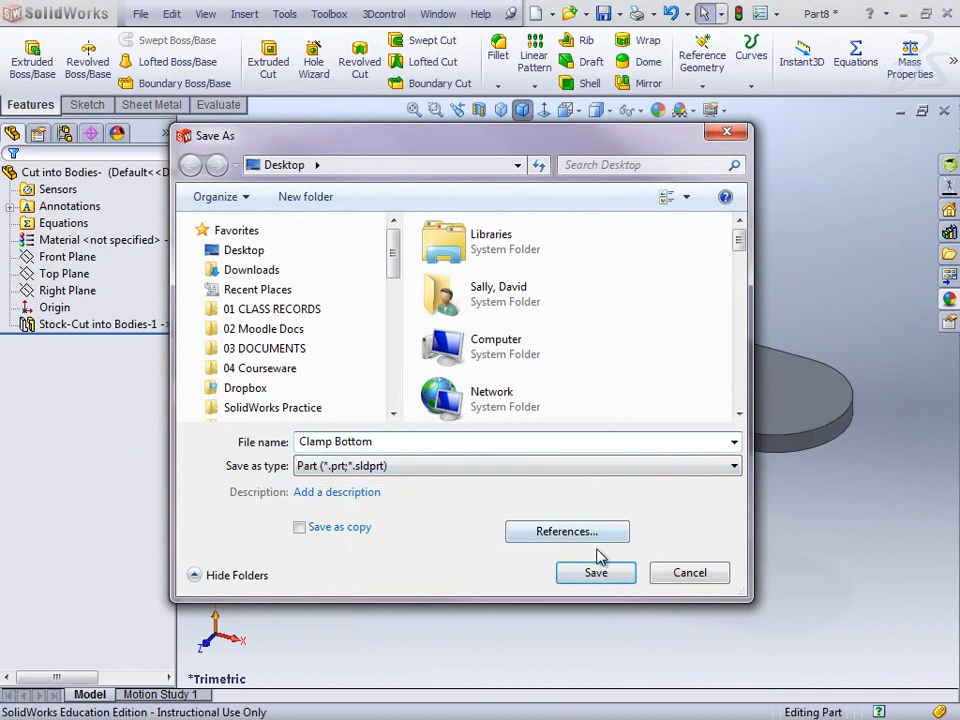
pyautogui.click(603, 575)
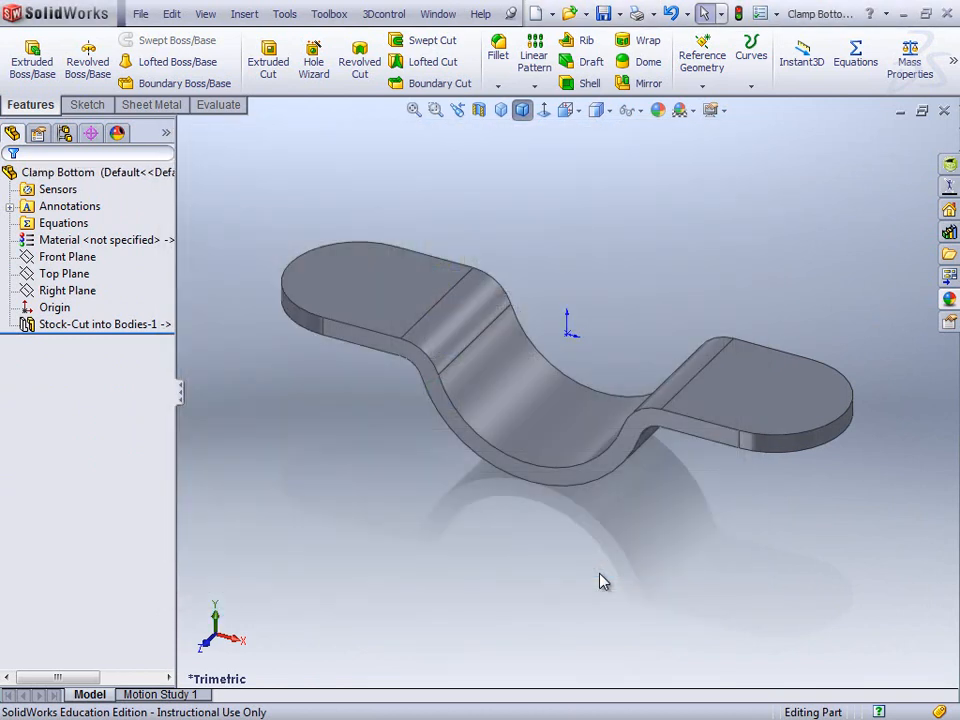
# Review the open Clamp Top, Cut into Bodies and Clamp Bottom documents, finishing on Clamp Bottom
pyautogui.click(445, 17)
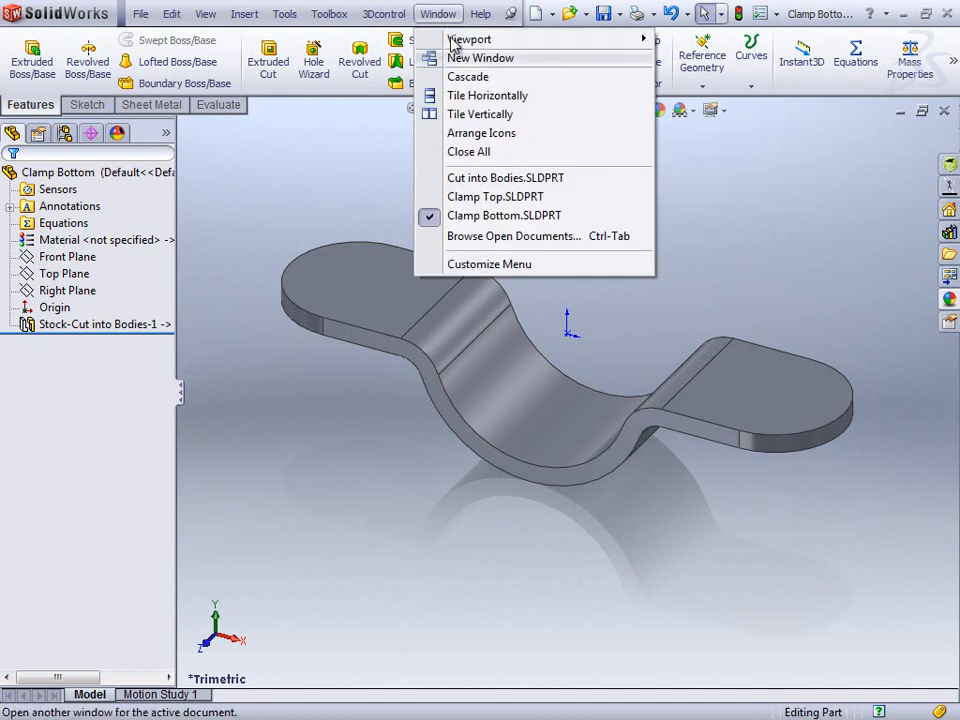
pyautogui.click(503, 198)
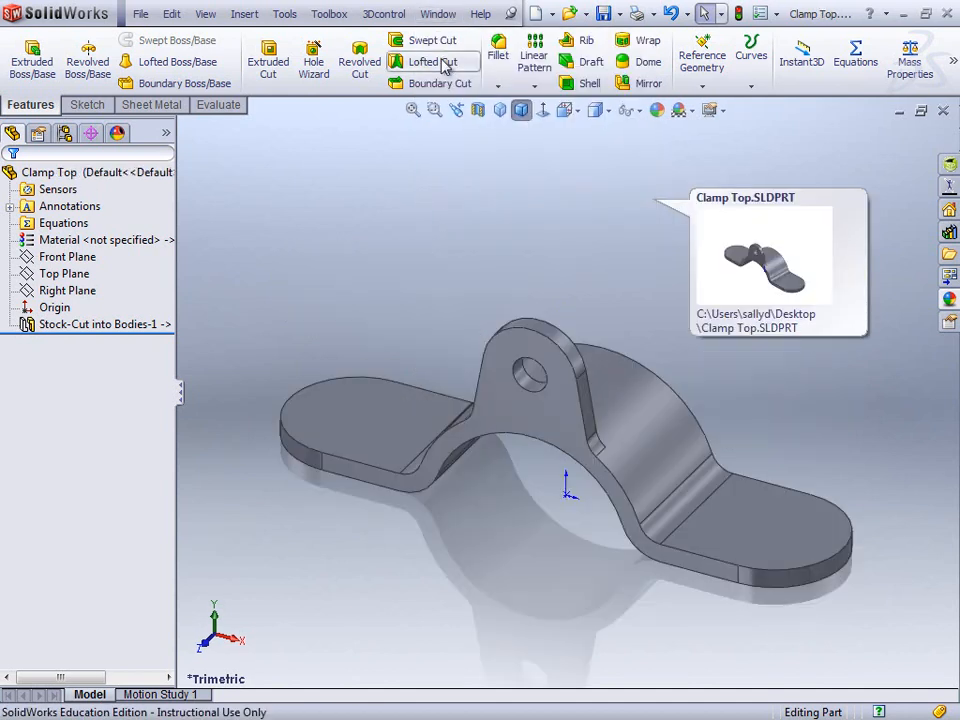
pyautogui.click(448, 17)
pyautogui.click(478, 178)
pyautogui.click(447, 16)
pyautogui.click(482, 198)
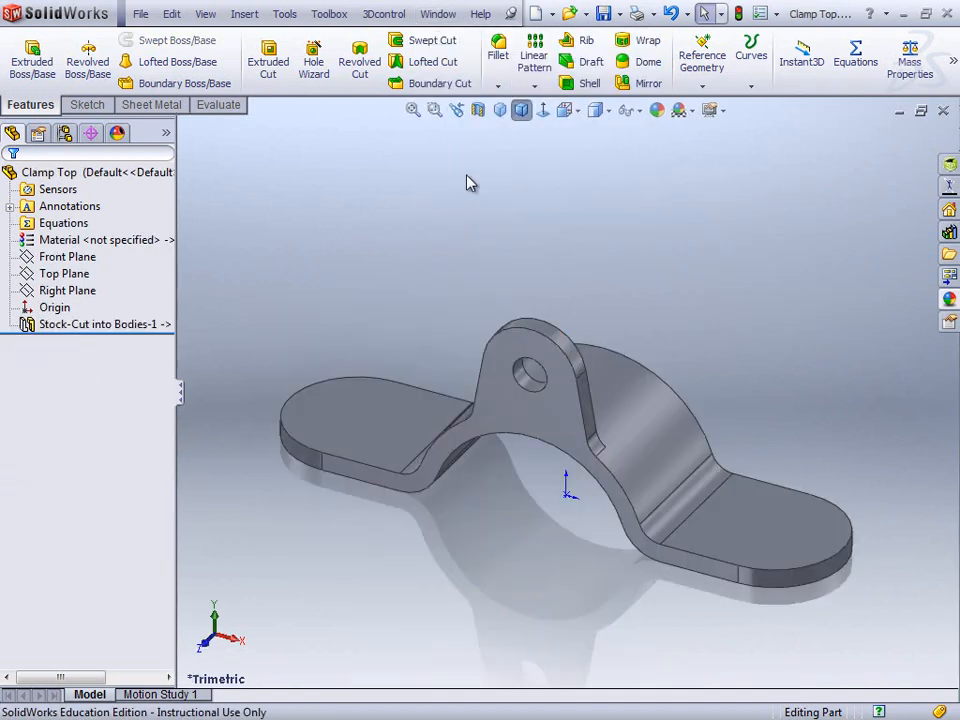
pyautogui.click(437, 16)
pyautogui.click(467, 226)
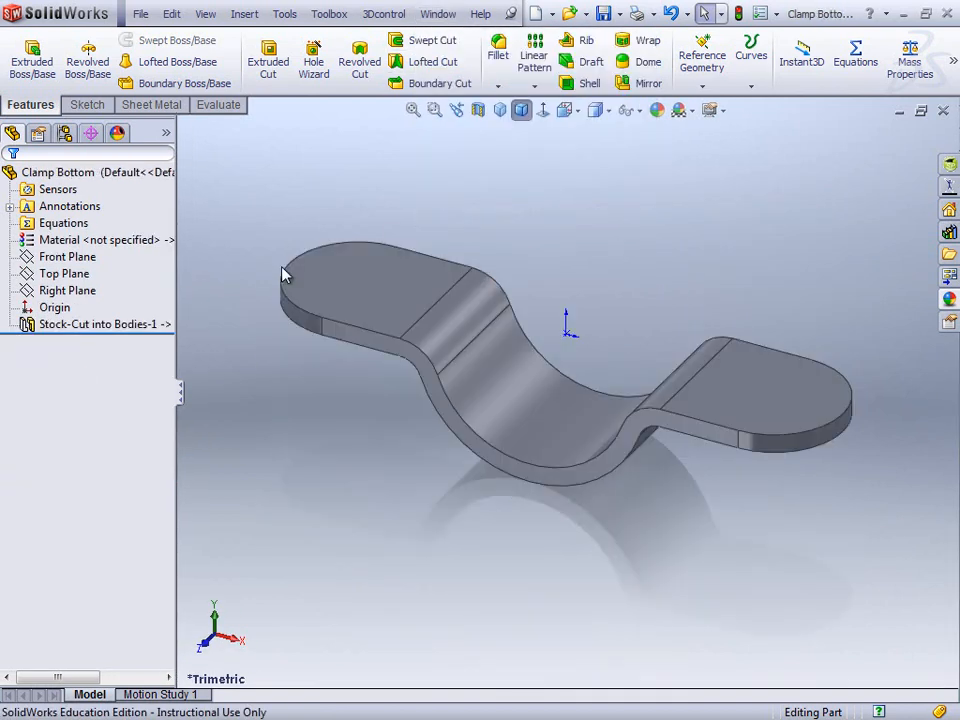
# Make an assembly from Clamp Bottom with the Assembly template, enable graphics preview, and place the part at the origin
pyautogui.click(548, 15)
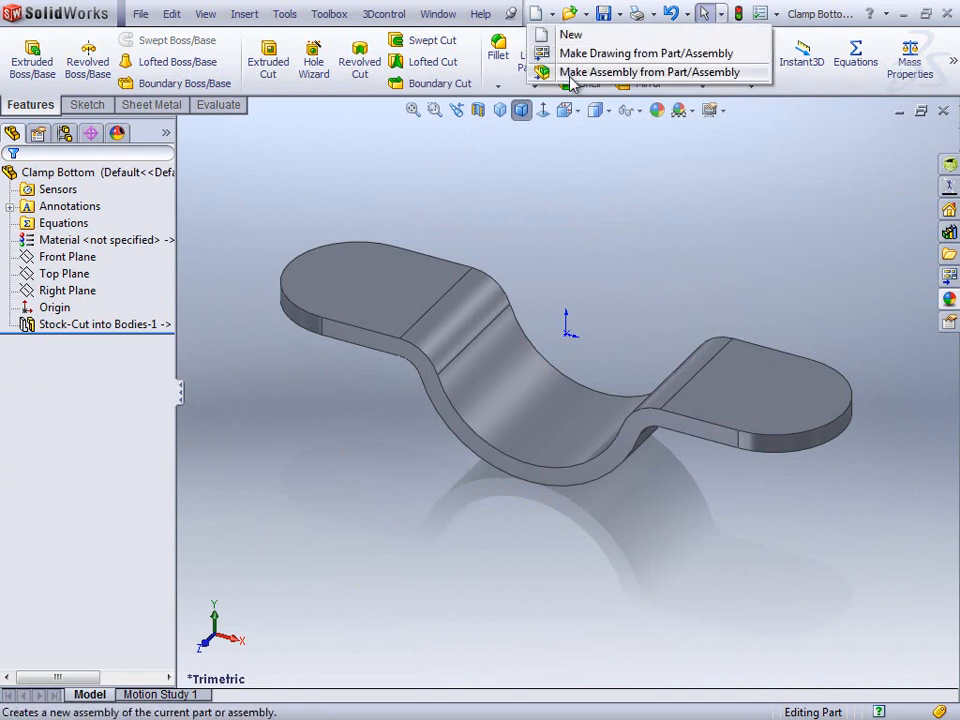
pyautogui.click(572, 72)
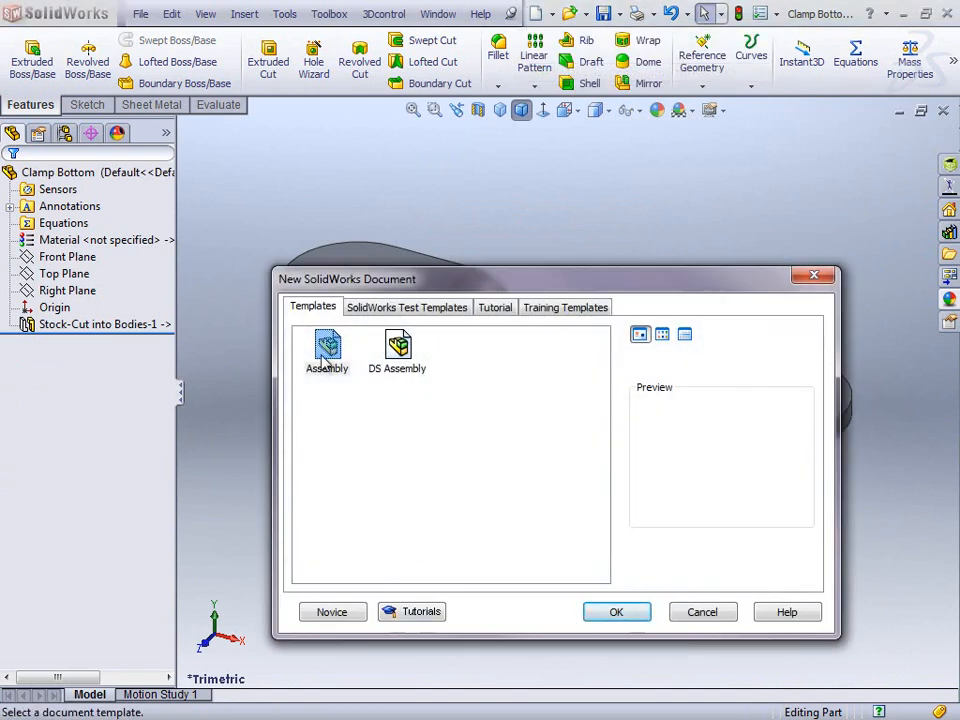
pyautogui.click(616, 612)
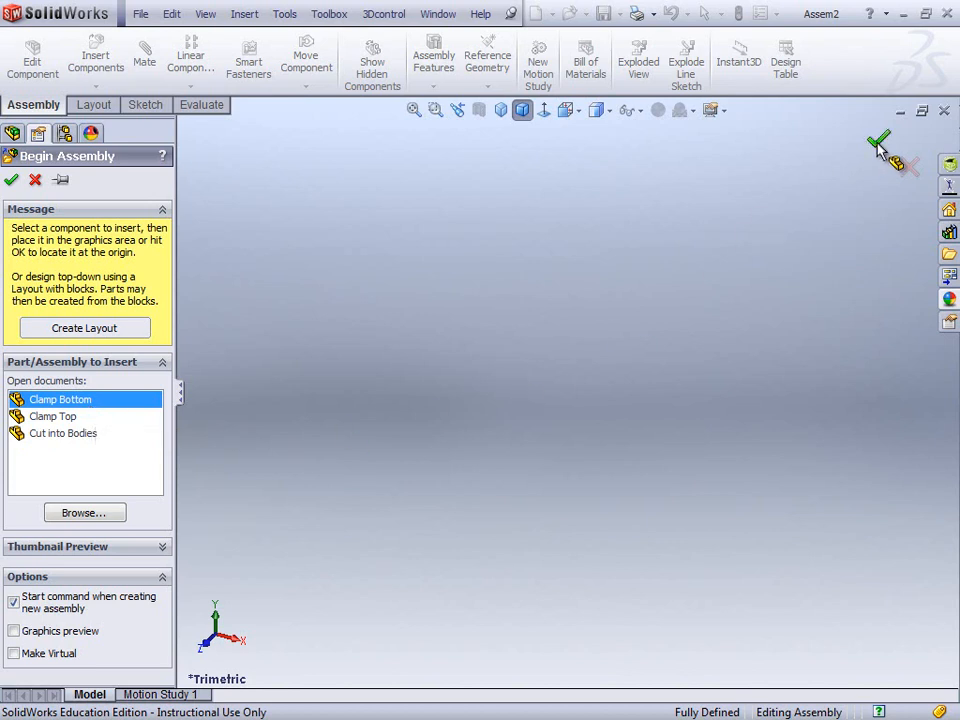
pyautogui.click(66, 633)
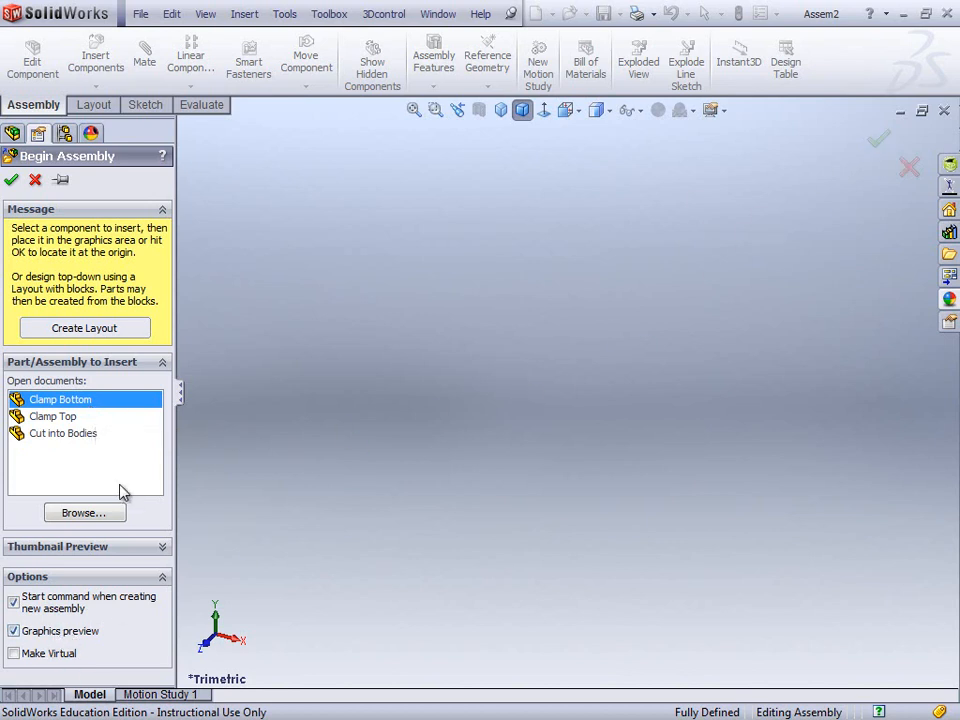
pyautogui.click(10, 180)
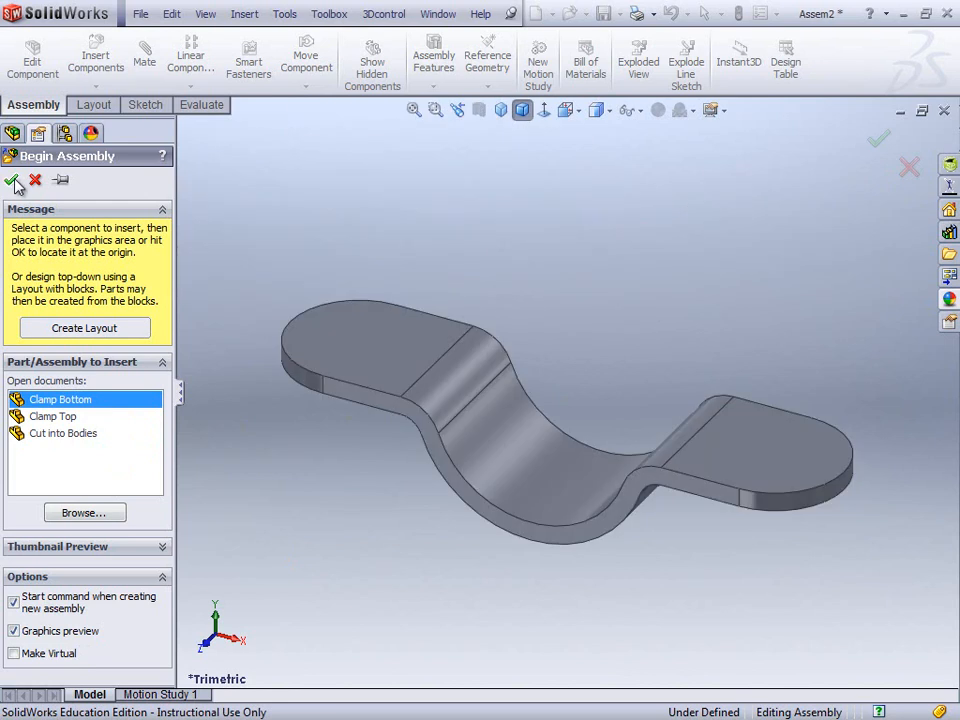
pyautogui.click(12, 180)
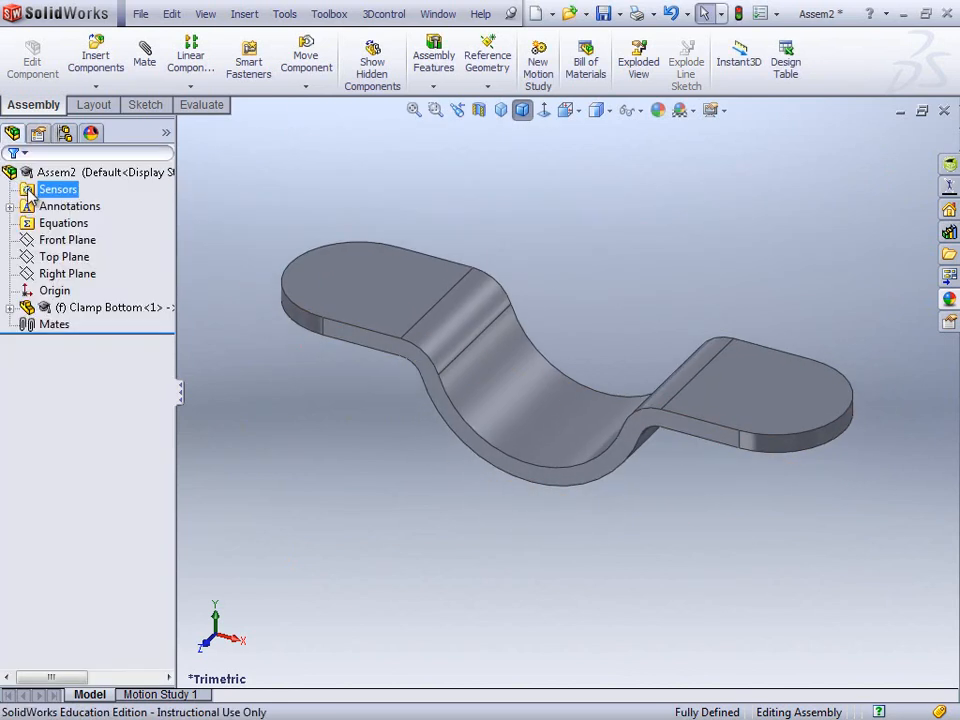
# Insert the Clamp Top part into the assembly at the origin
pyautogui.click(97, 62)
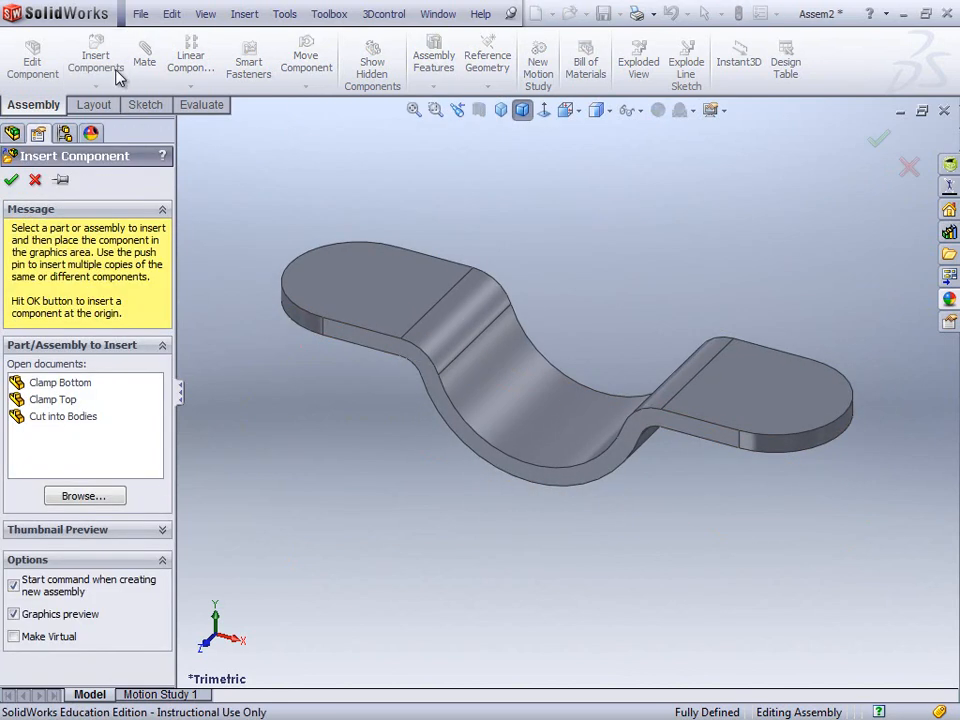
pyautogui.click(64, 400)
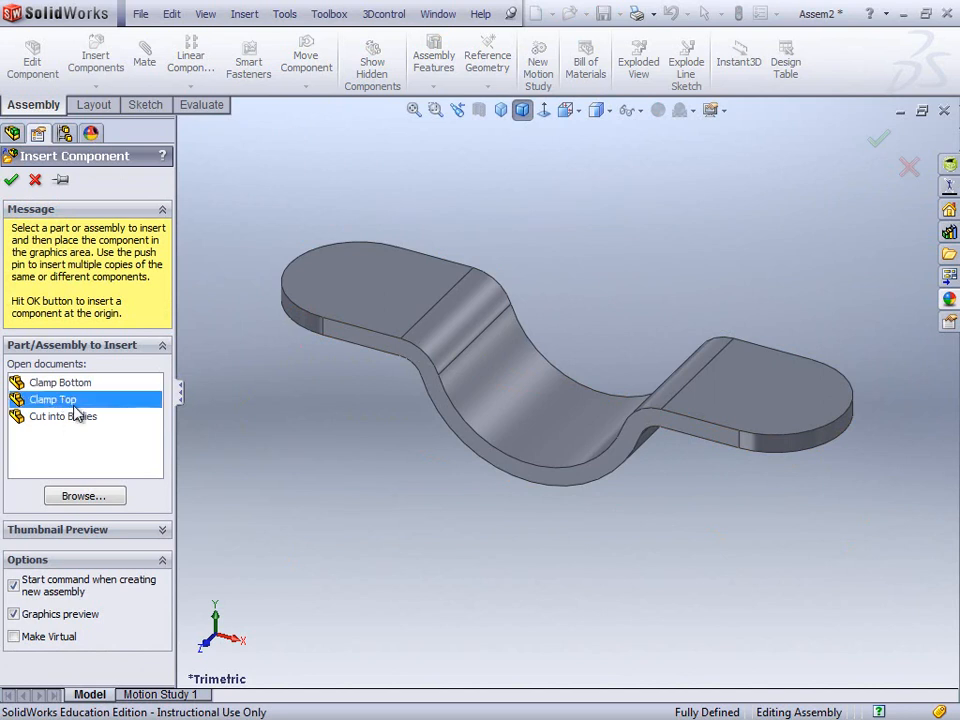
pyautogui.click(12, 181)
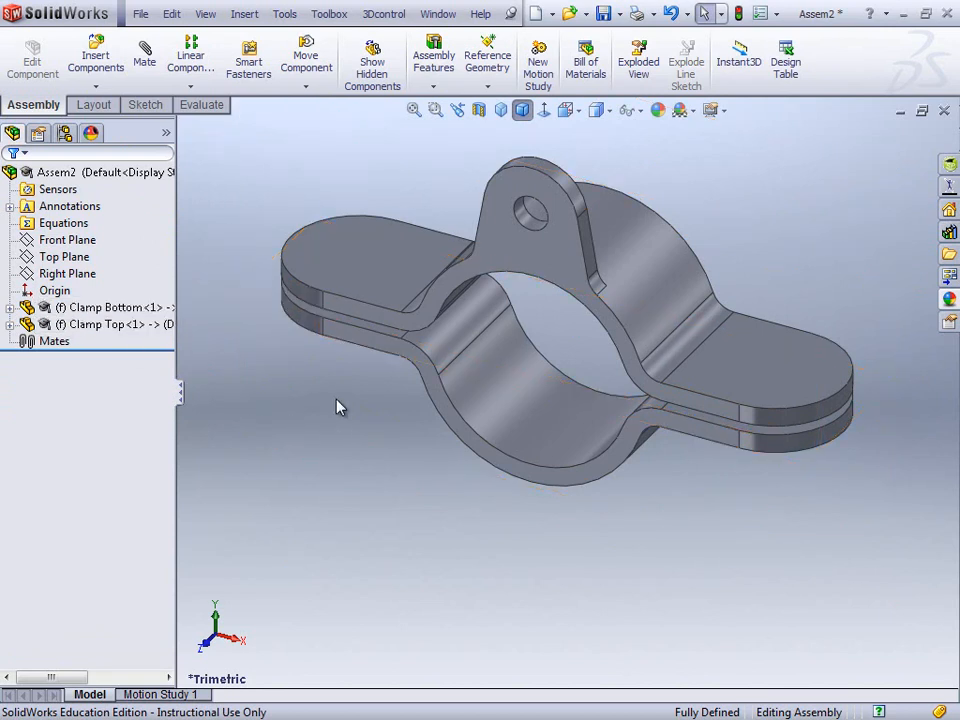
pyautogui.scroll(2, 533, 357)
pyautogui.moveTo(533, 357); pyautogui.dragTo(568, 435, button='middle')
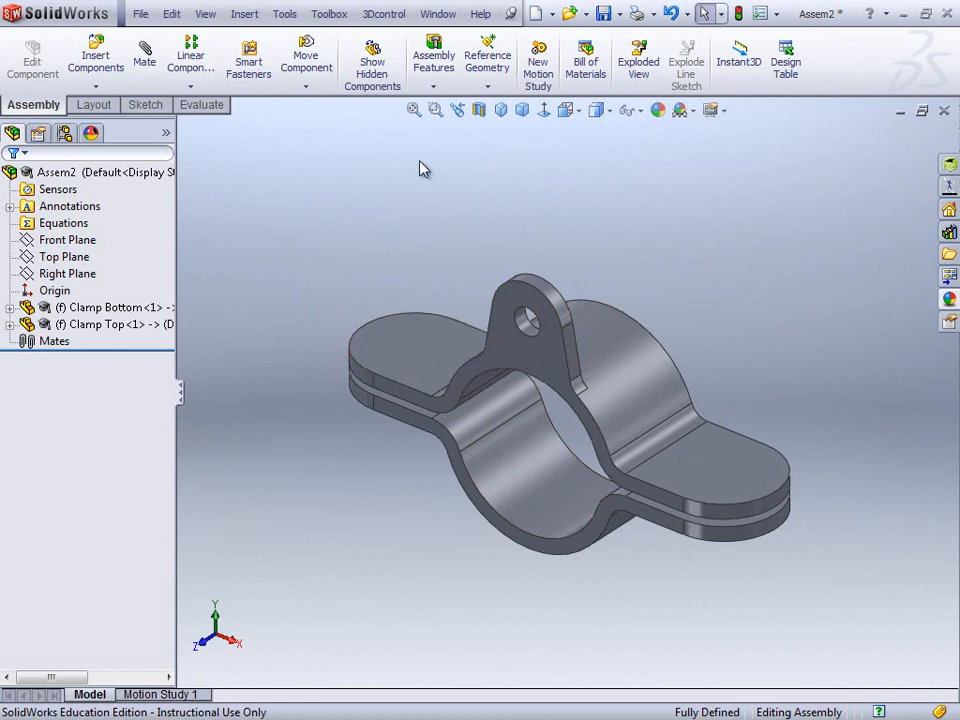
# Save the assembly to the Desktop as Clamp Assembly
pyautogui.click(438, 14)
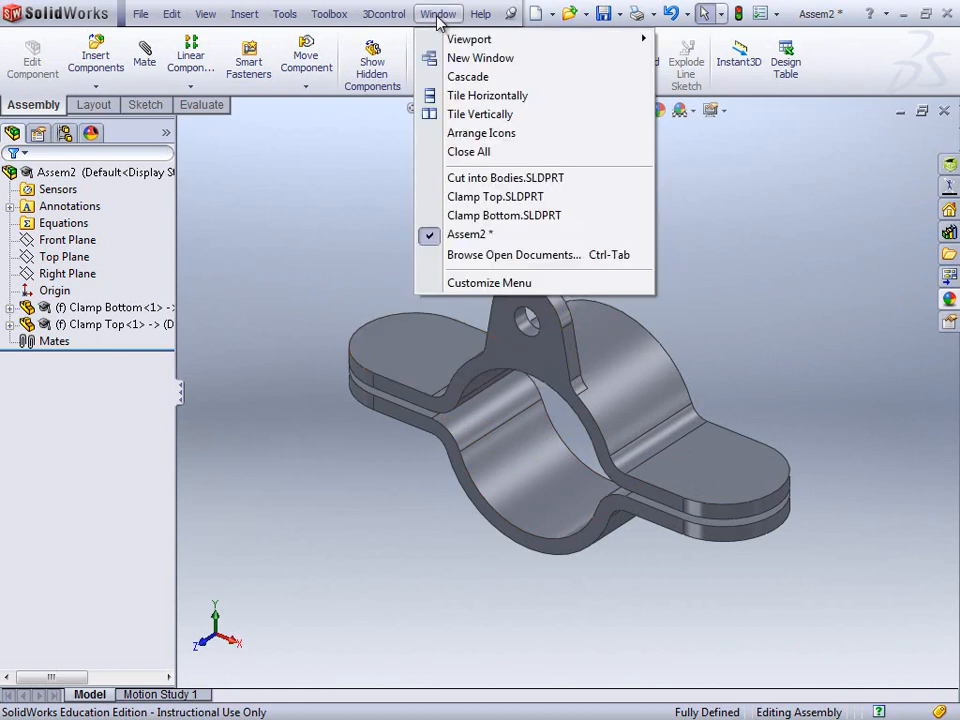
pyautogui.click(485, 237)
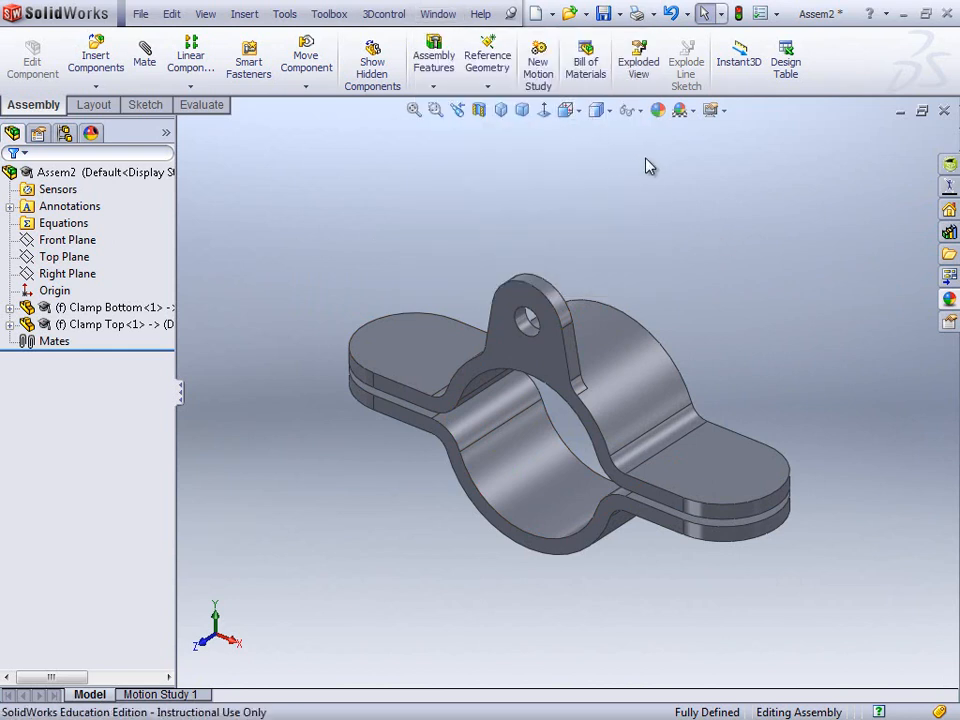
pyautogui.click(604, 15)
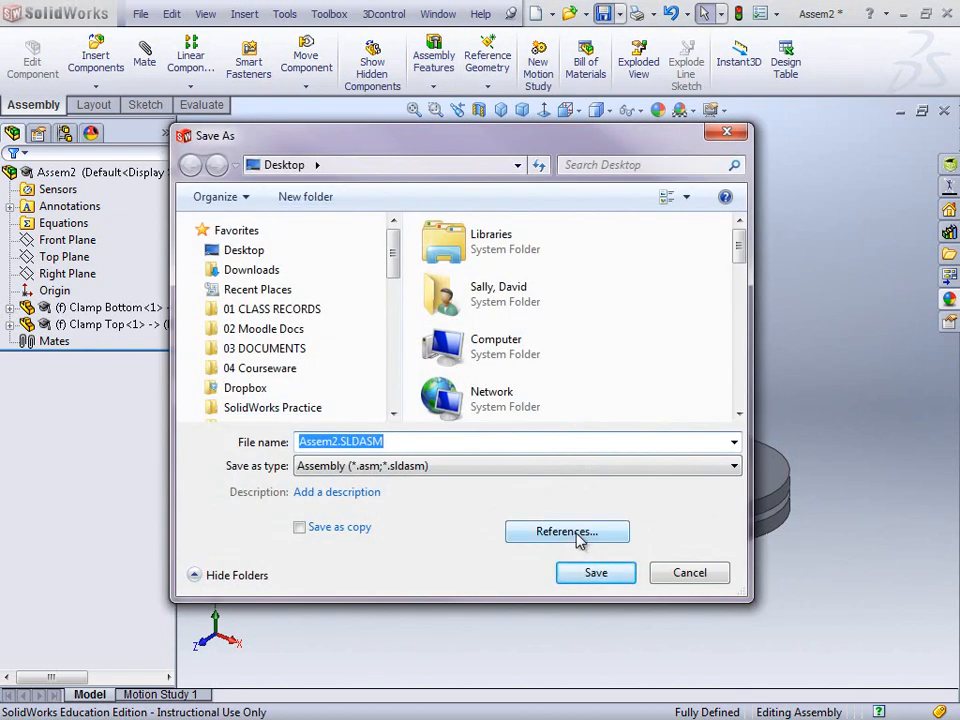
pyautogui.write('C')
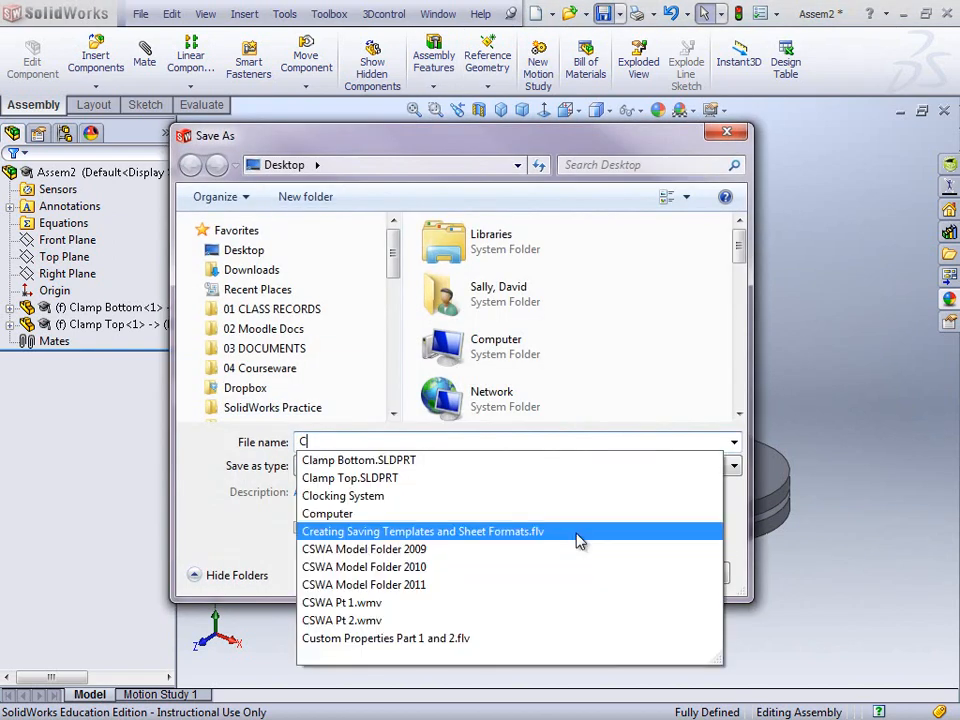
pyautogui.write('lamp ')
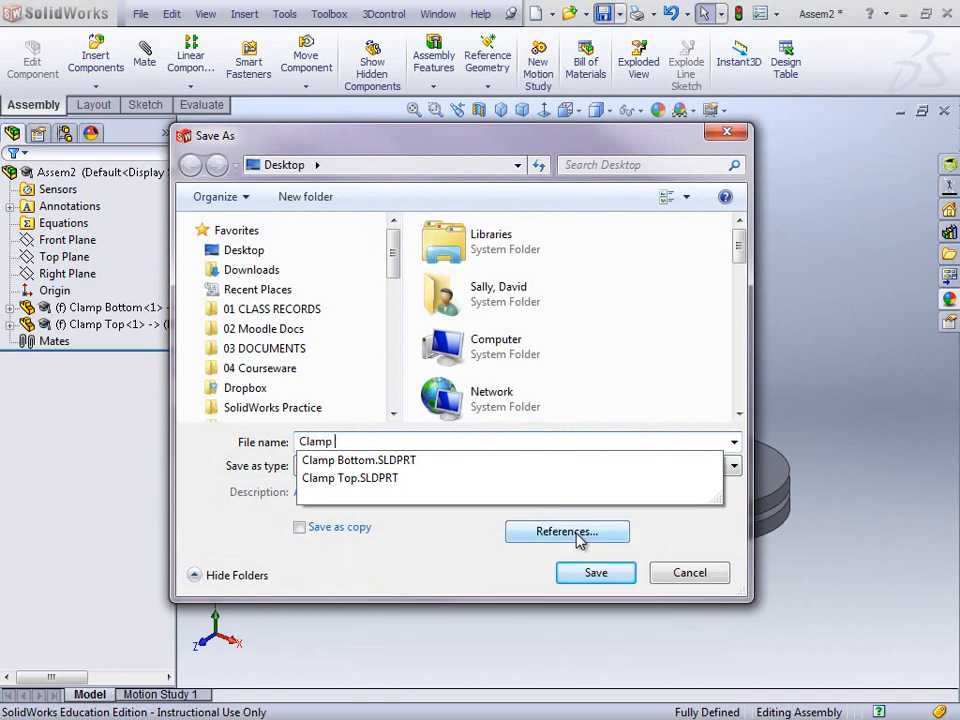
pyautogui.write('Assembly')
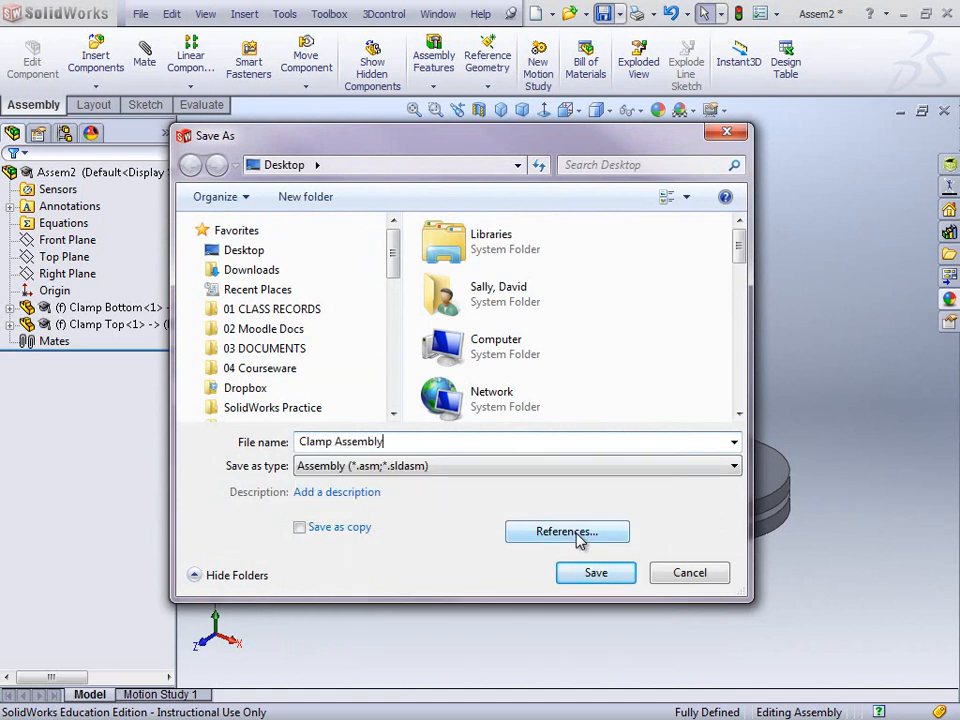
pyautogui.click(605, 577)
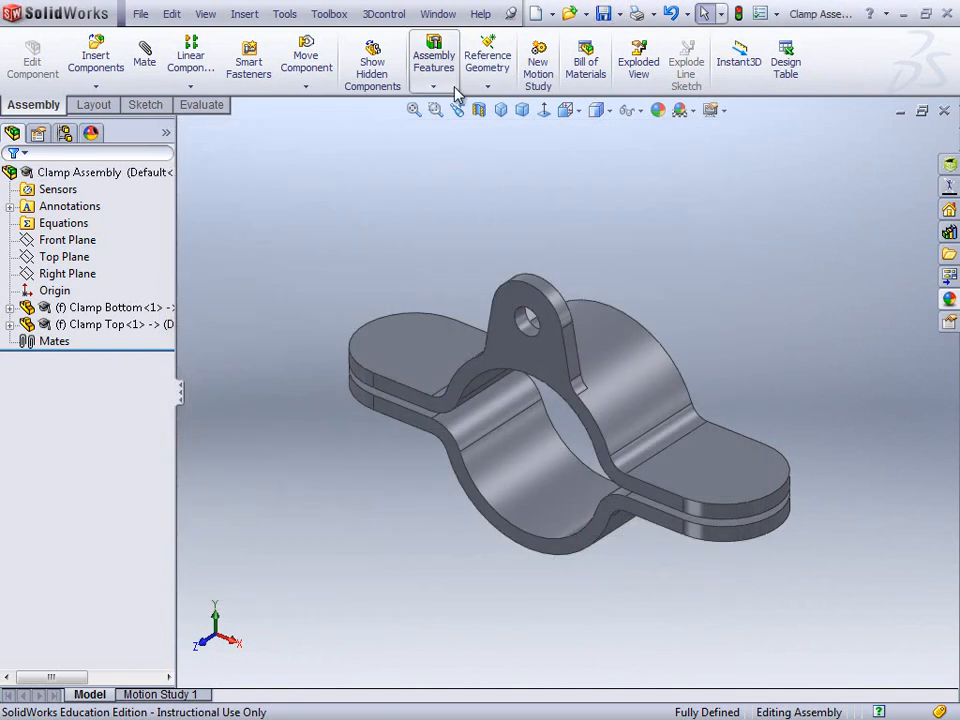
# Switch to the Cut into Bodies part and start a sketch on the underside of one of the lower body's flanges
pyautogui.click(445, 15)
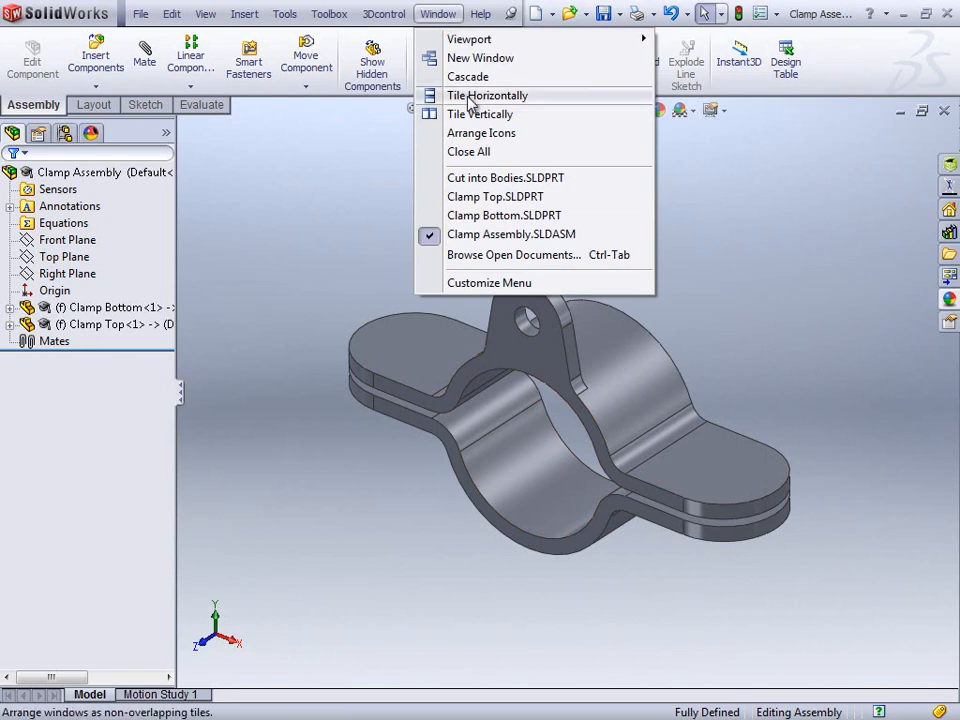
pyautogui.click(481, 178)
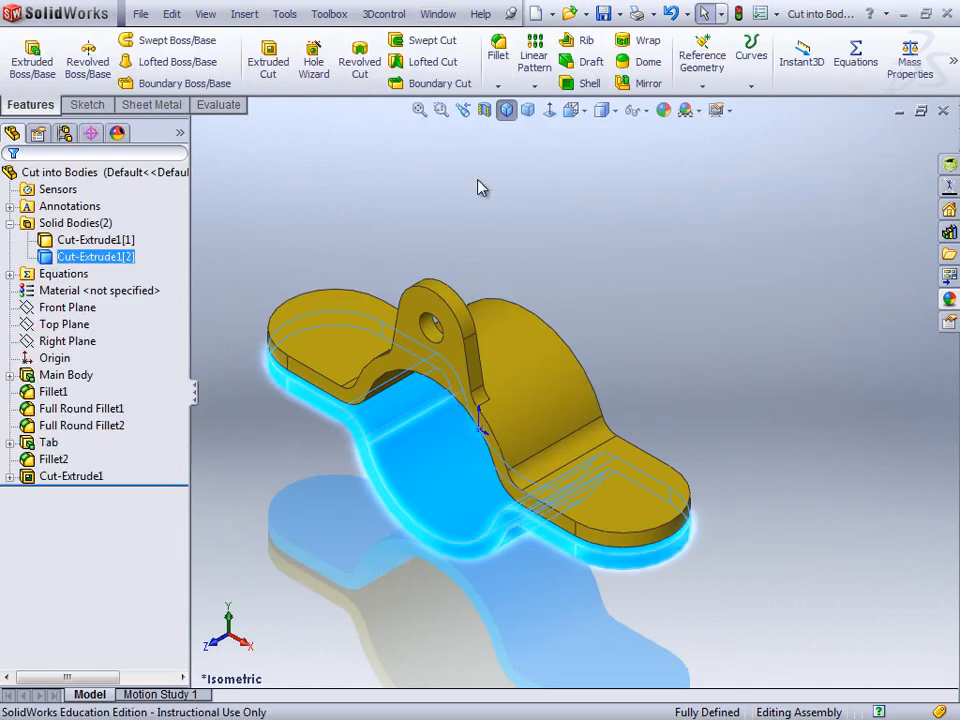
pyautogui.click(355, 206)
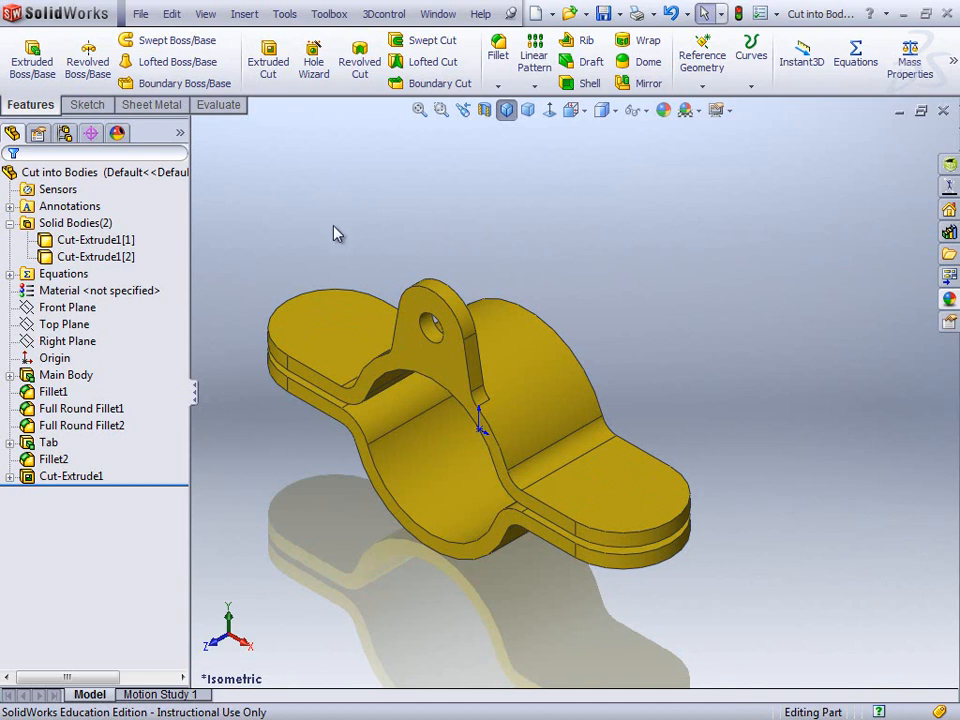
pyautogui.moveTo(359, 508); pyautogui.dragTo(300, 439, button='middle')
pyautogui.click(300, 439)
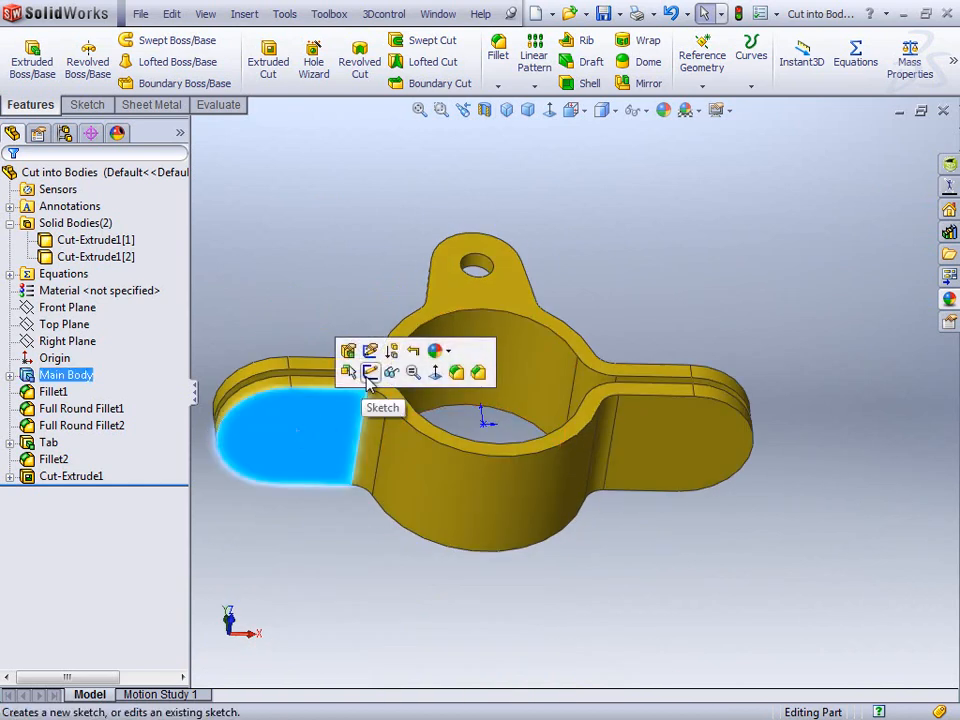
pyautogui.click(369, 374)
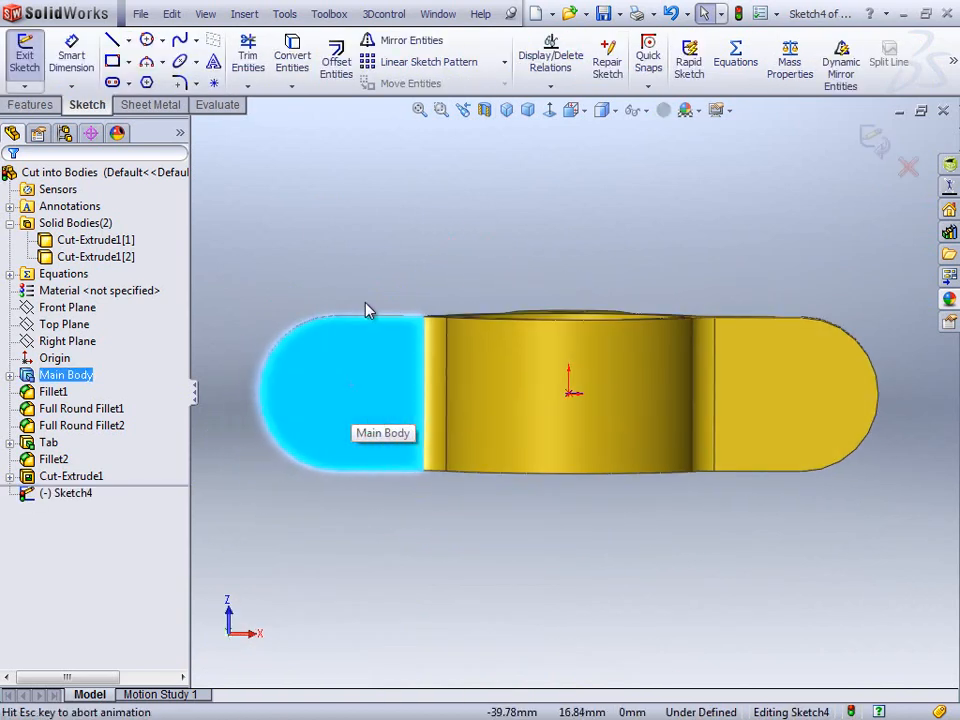
# Sketch two circles centred on the flanges' rounded ends, with radii of about 8.1 mm and 9.6 mm
pyautogui.moveTo(296, 219); pyautogui.dragTo(380, 214, button='right')
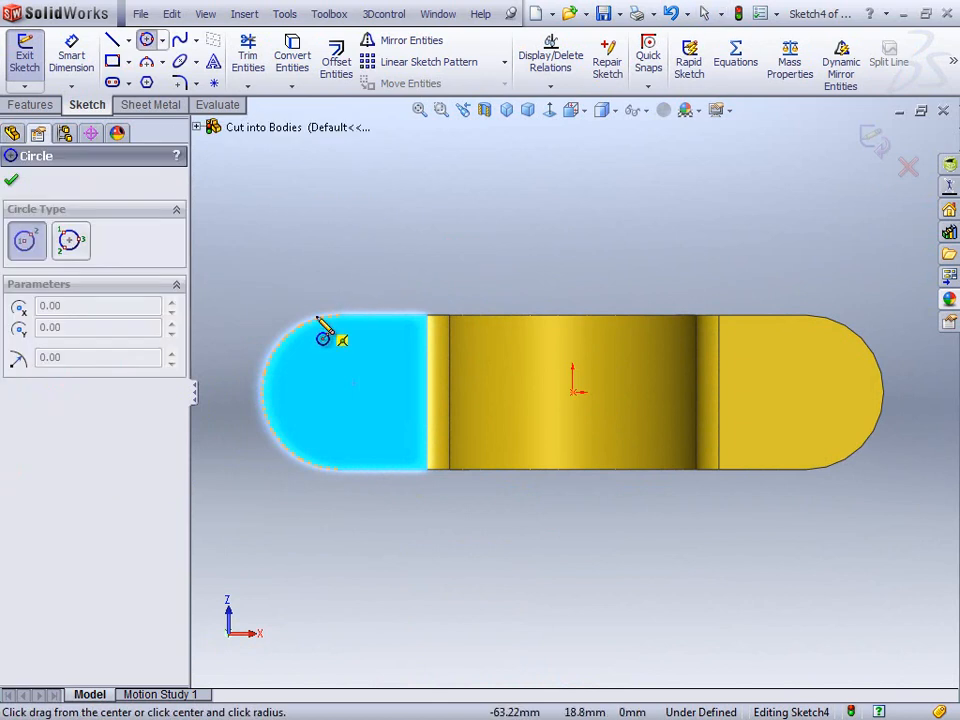
pyautogui.click(338, 391)
pyautogui.click(368, 375)
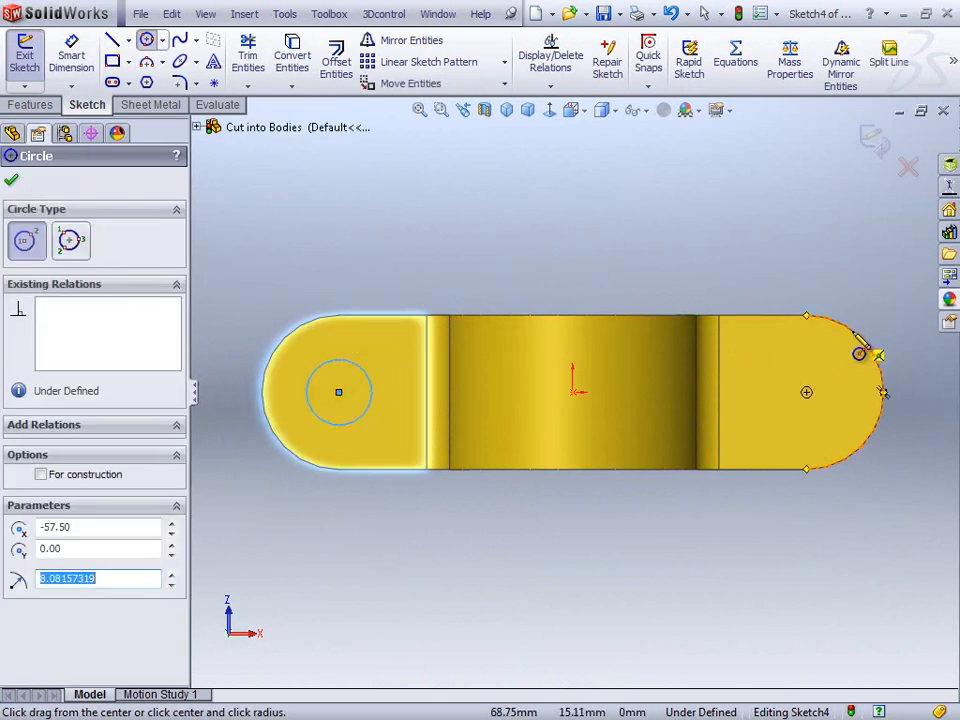
pyautogui.click(806, 391)
pyautogui.click(837, 369)
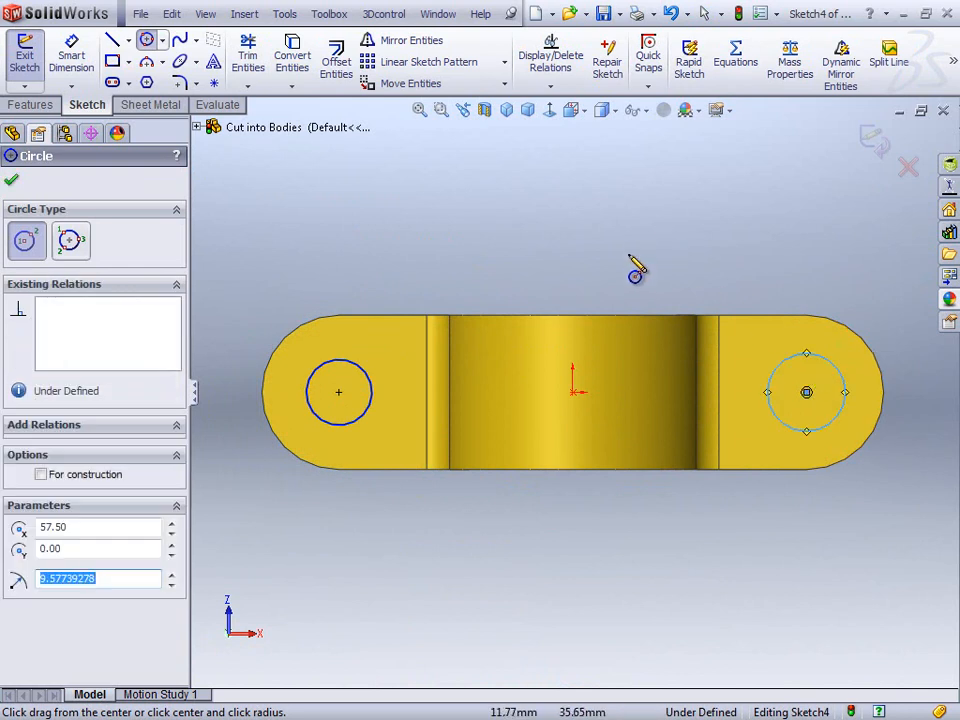
pyautogui.press('Escape')
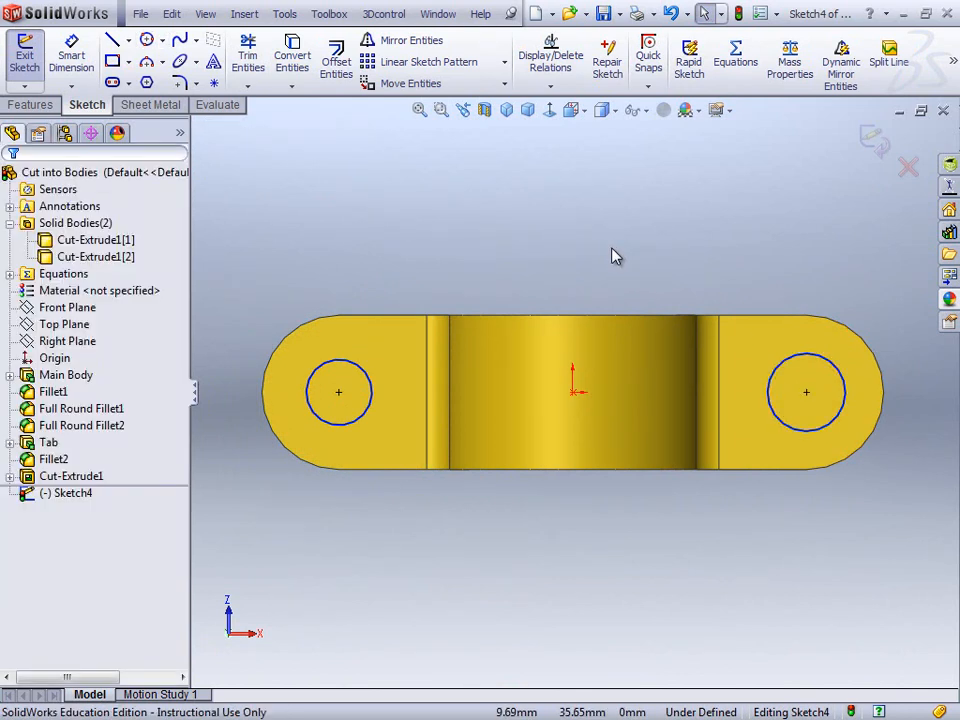
# Add an Equal relation between the two flange circles
pyautogui.click(800, 429)
pyautogui.keyDown('ctrl'); pyautogui.click(361, 416); pyautogui.keyUp('ctrl')
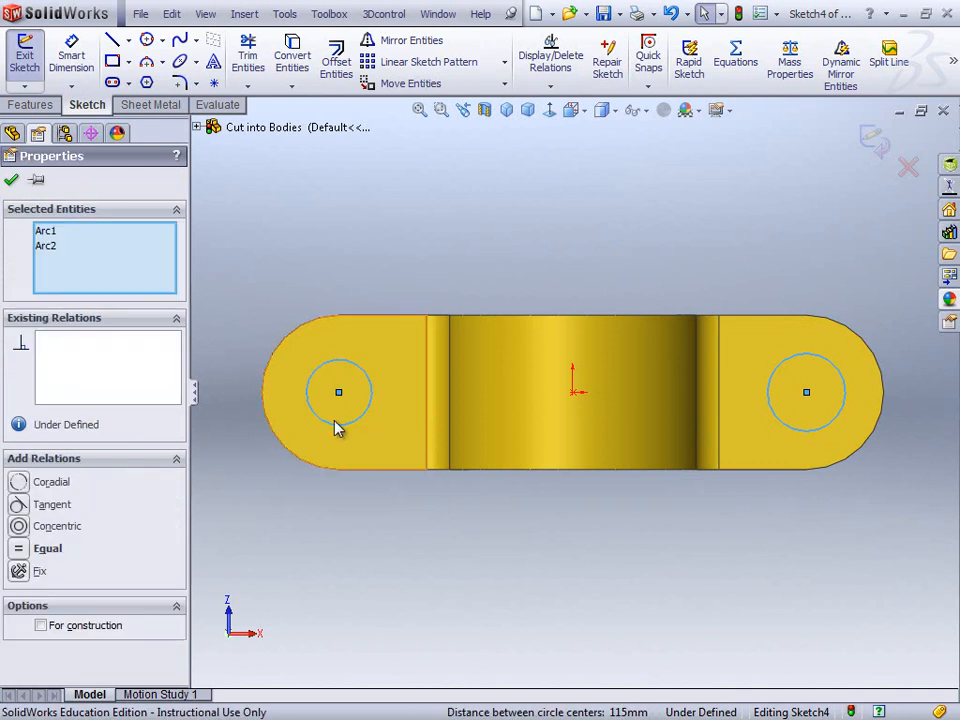
pyautogui.click(40, 549)
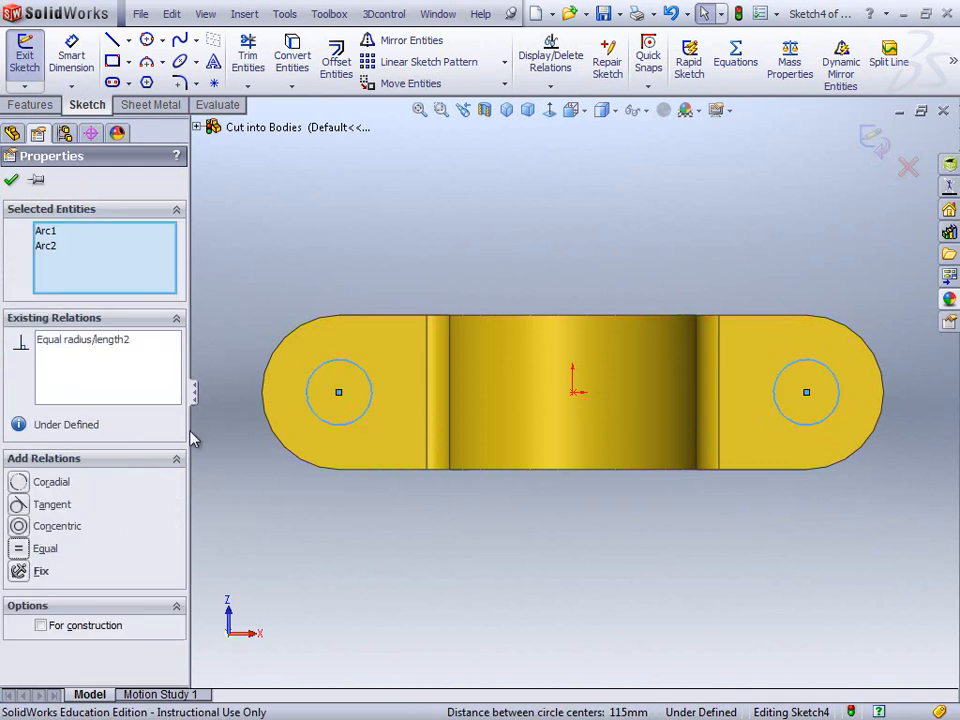
pyautogui.click(11, 179)
# Dimension one flange circle to a 13 mm diameter and finish the sketch in isometric view
pyautogui.moveTo(369, 227); pyautogui.dragTo(372, 158, button='right')
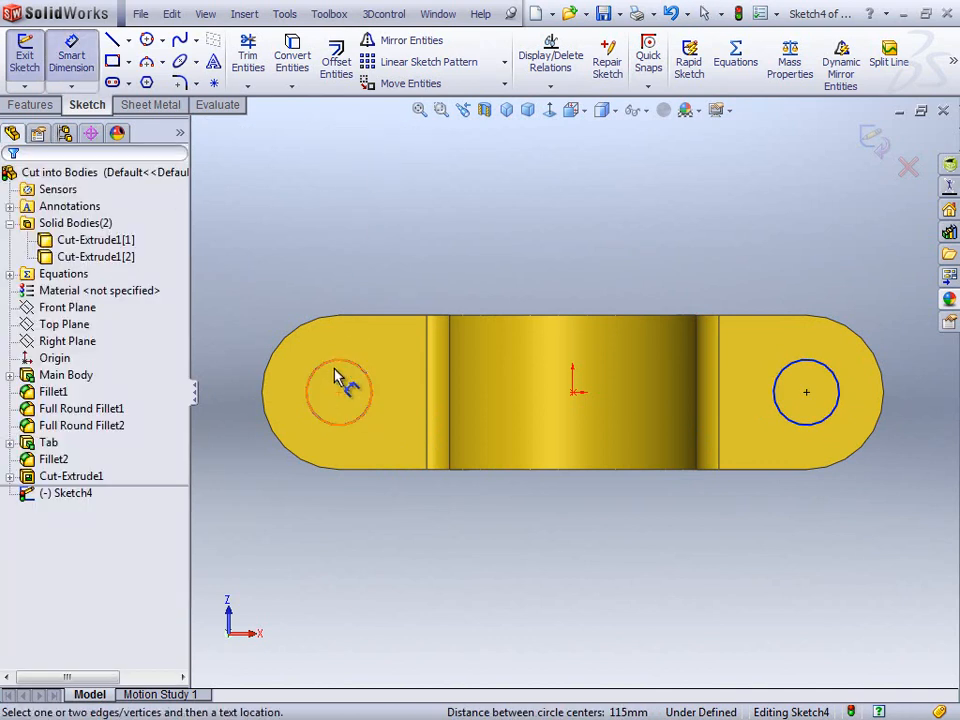
pyautogui.click(332, 366)
pyautogui.click(272, 294)
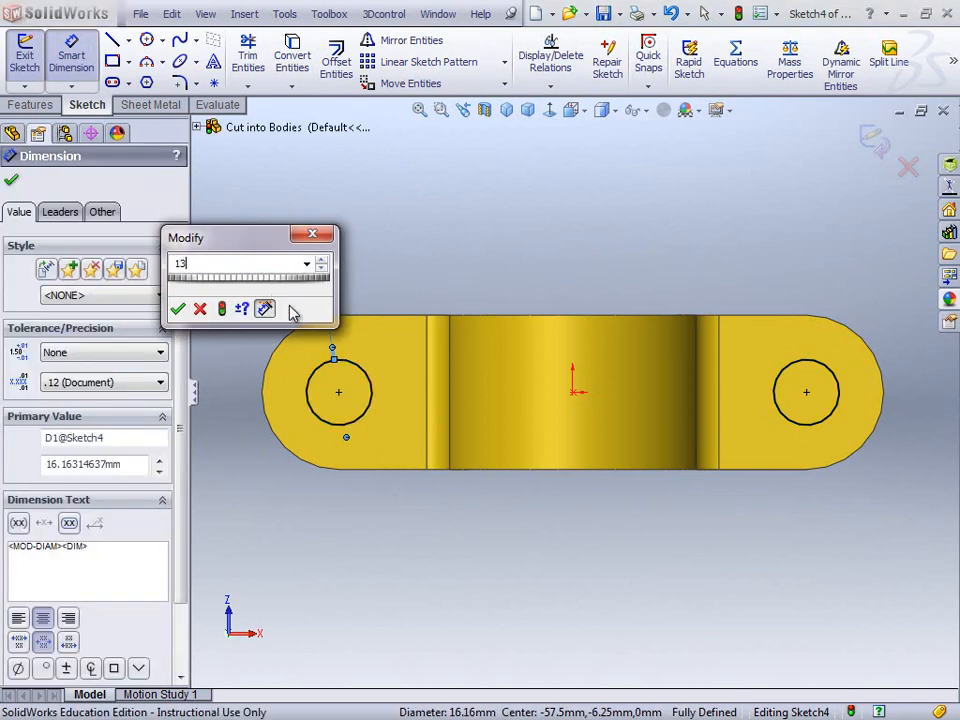
pyautogui.click(177, 309)
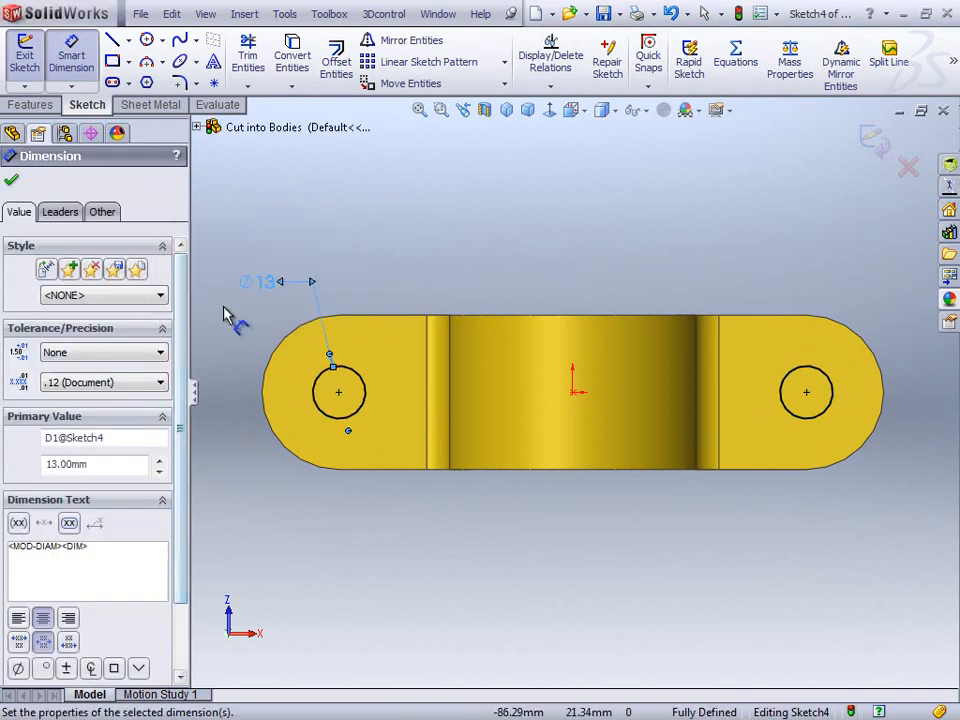
pyautogui.hotkey('ctrl', '7')
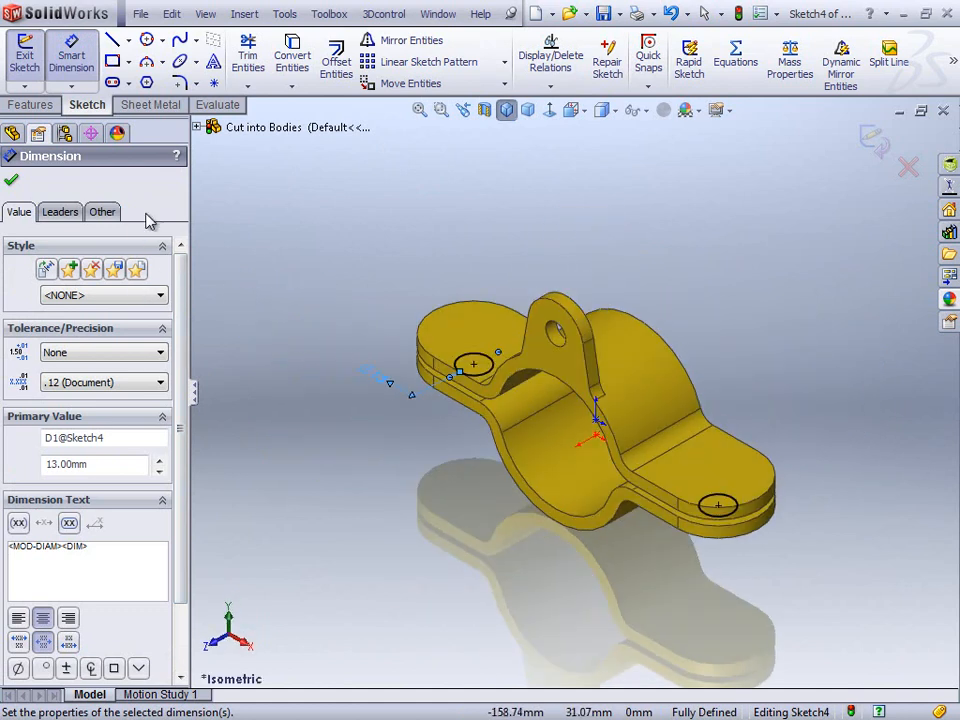
pyautogui.click(25, 50)
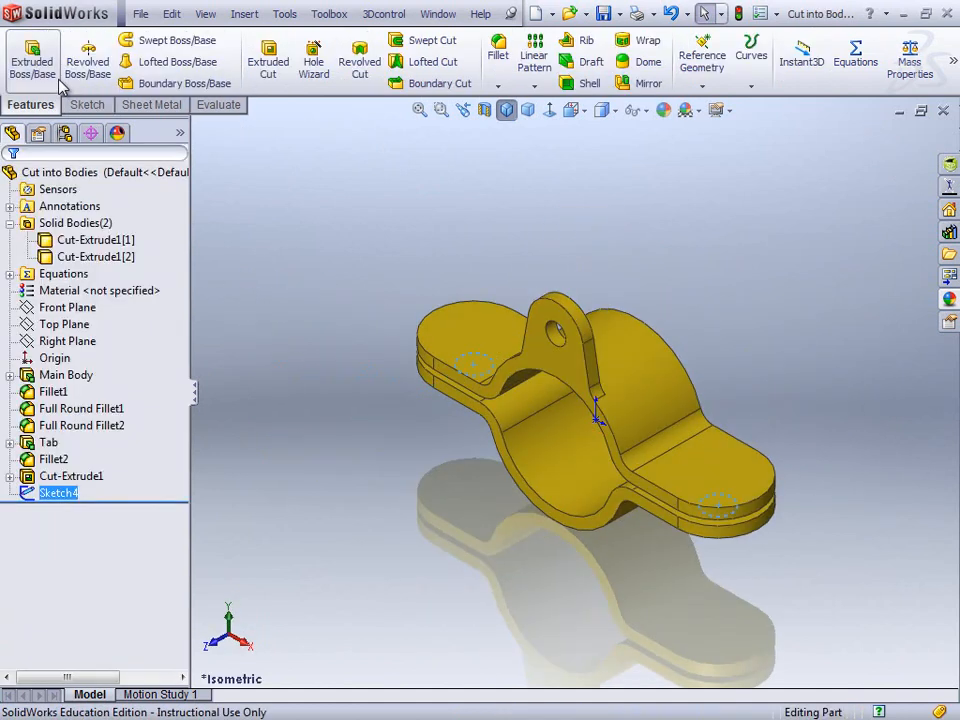
# Cut-extrude the two circles Through All, with auto-select off and the feature scope limited to the lower clamp body
pyautogui.click(268, 62)
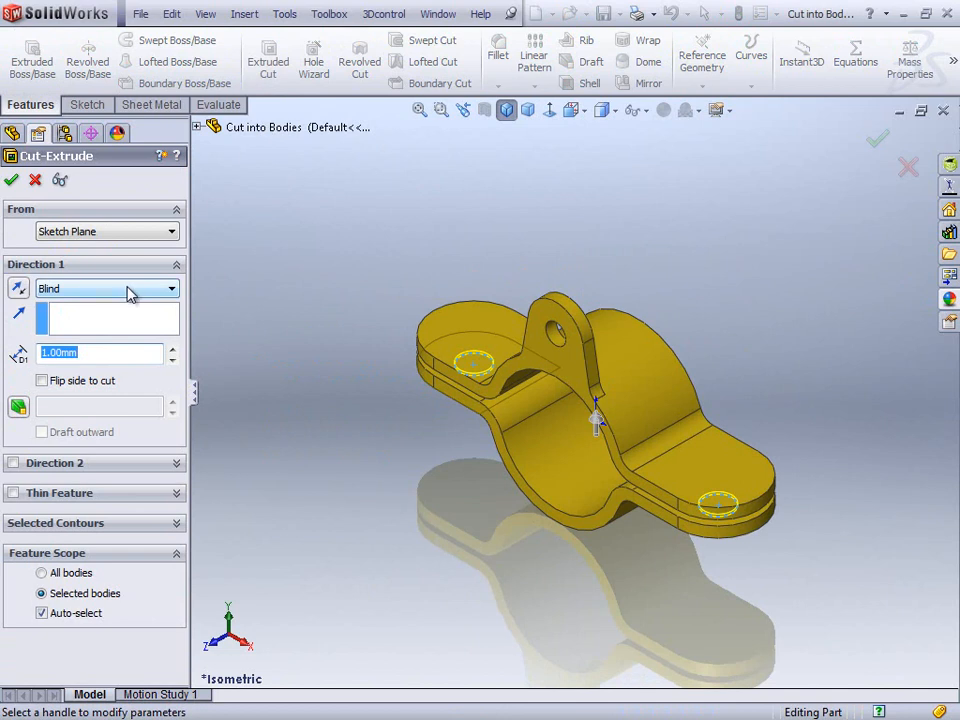
pyautogui.click(129, 290)
pyautogui.click(109, 318)
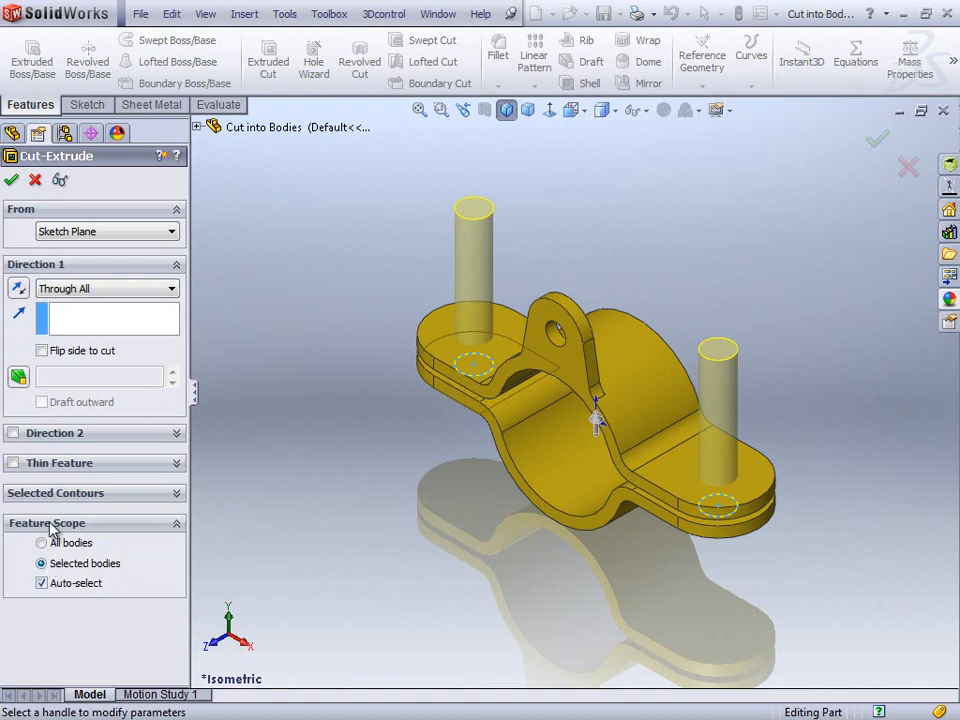
pyautogui.click(42, 584)
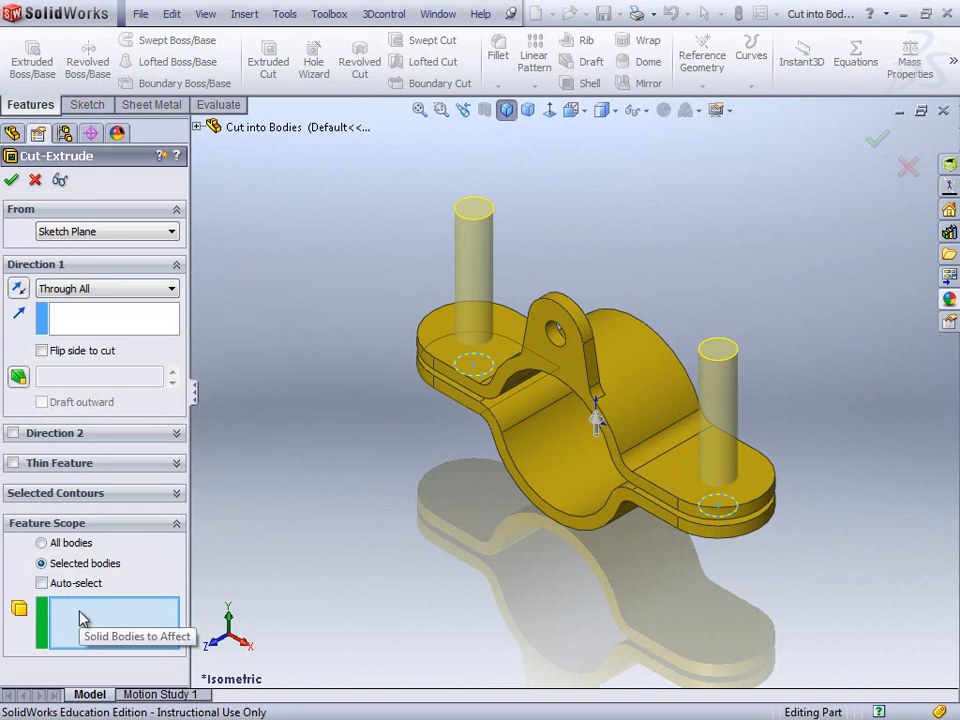
pyautogui.click(512, 424)
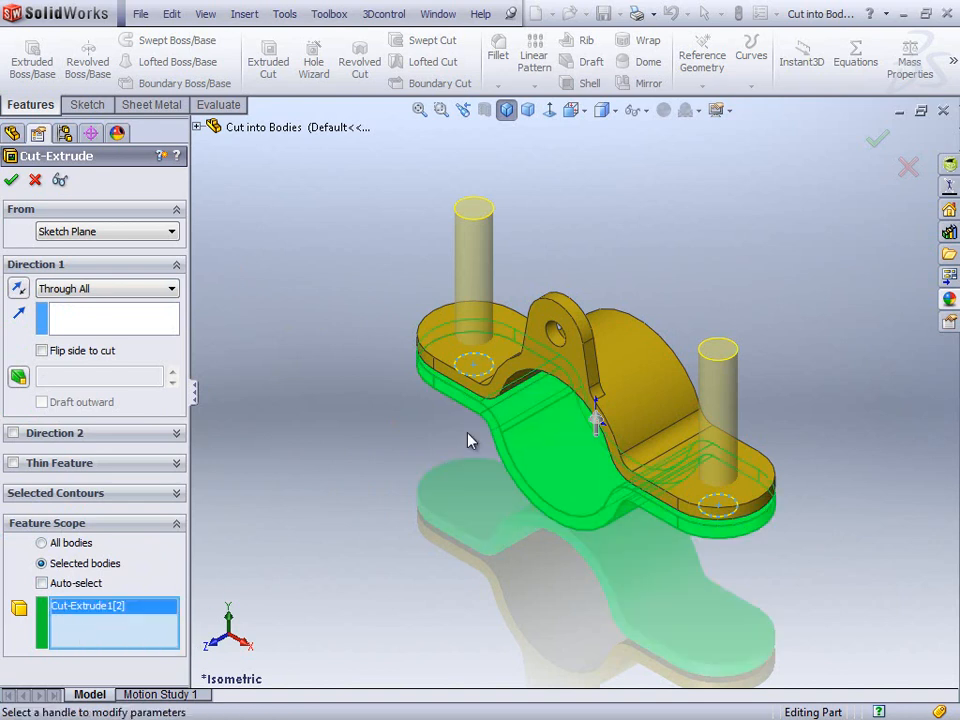
pyautogui.click(12, 181)
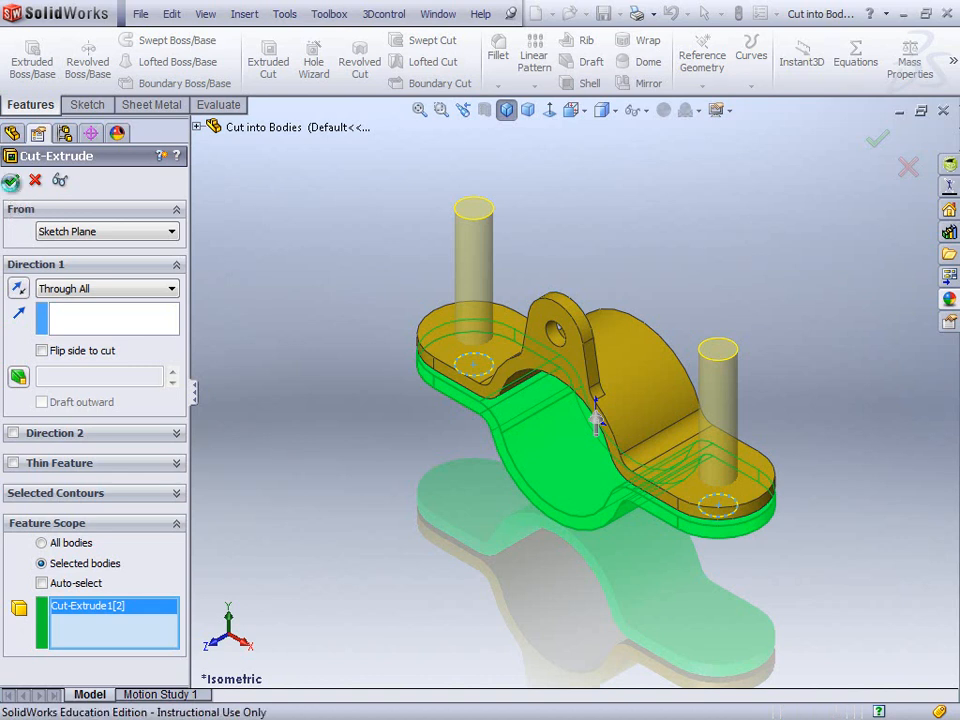
# Inspect the cut in Cut into Bodies, and switch to Clamp Bottom to check whether its flanges carry the holes
pyautogui.moveTo(496, 524); pyautogui.dragTo(533, 574, button='middle')
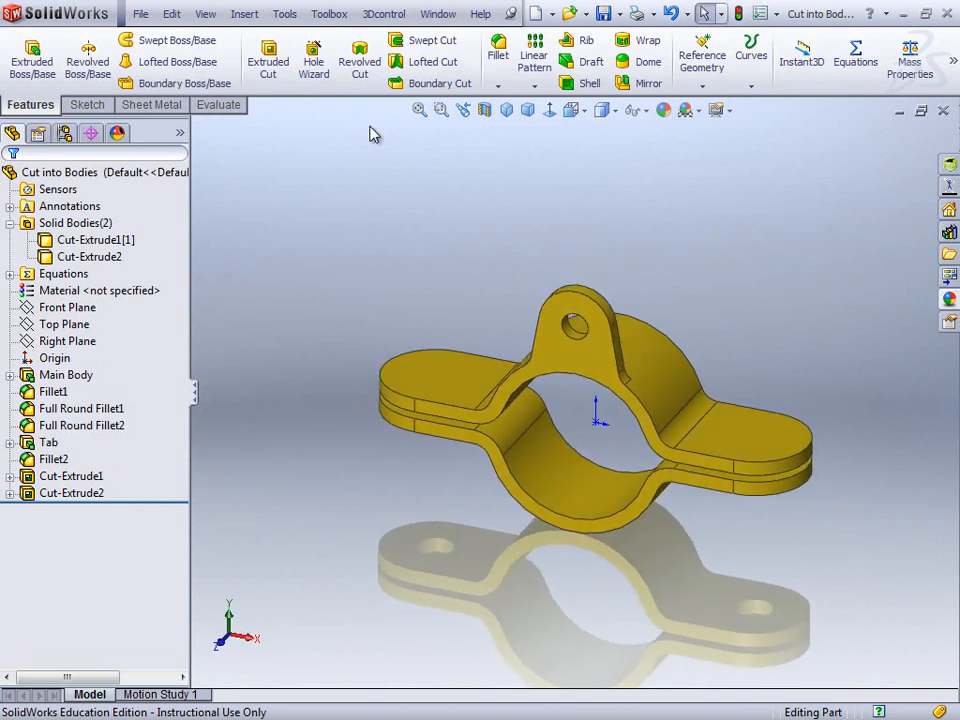
pyautogui.click(438, 14)
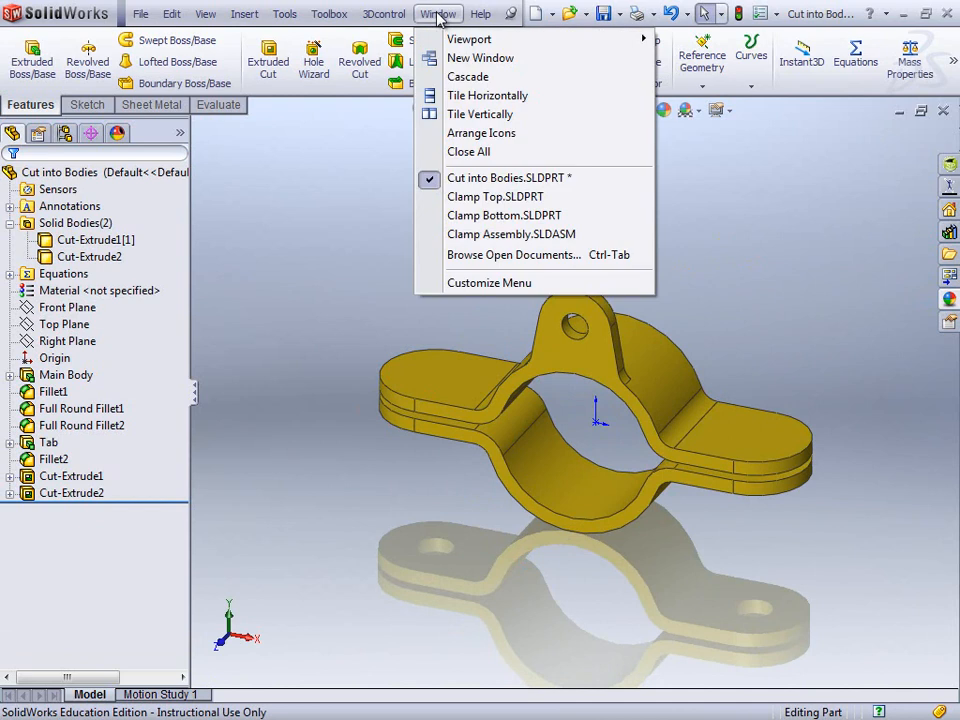
pyautogui.click(497, 220)
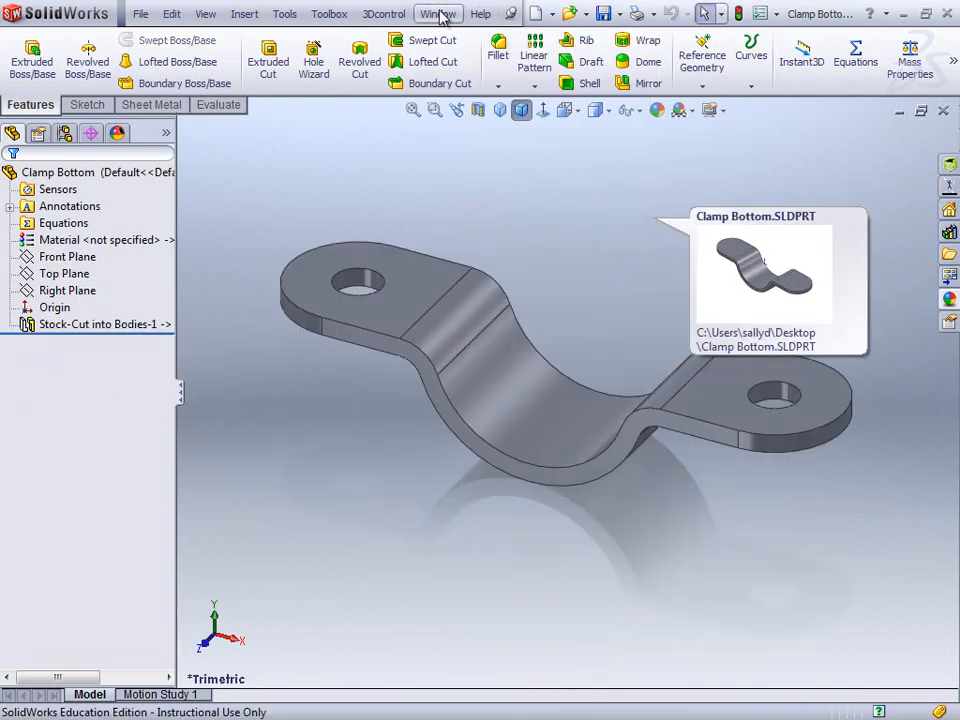
# Switch to Clamp Top and back to Clamp Bottom to compare which part's flanges carry the holes
pyautogui.click(438, 14)
pyautogui.click(466, 203)
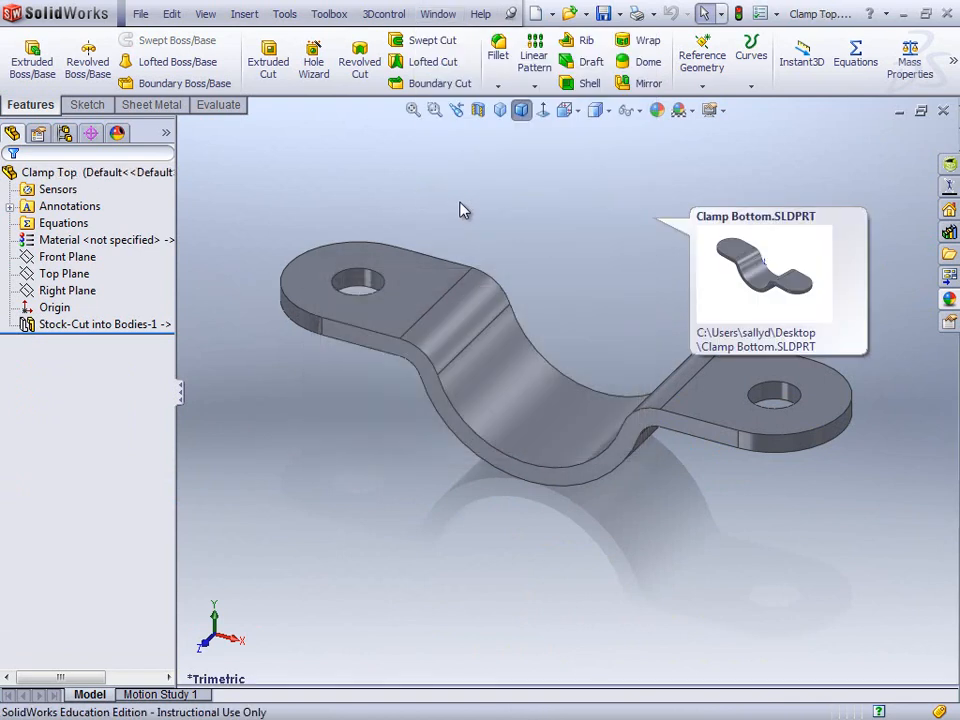
pyautogui.click(438, 14)
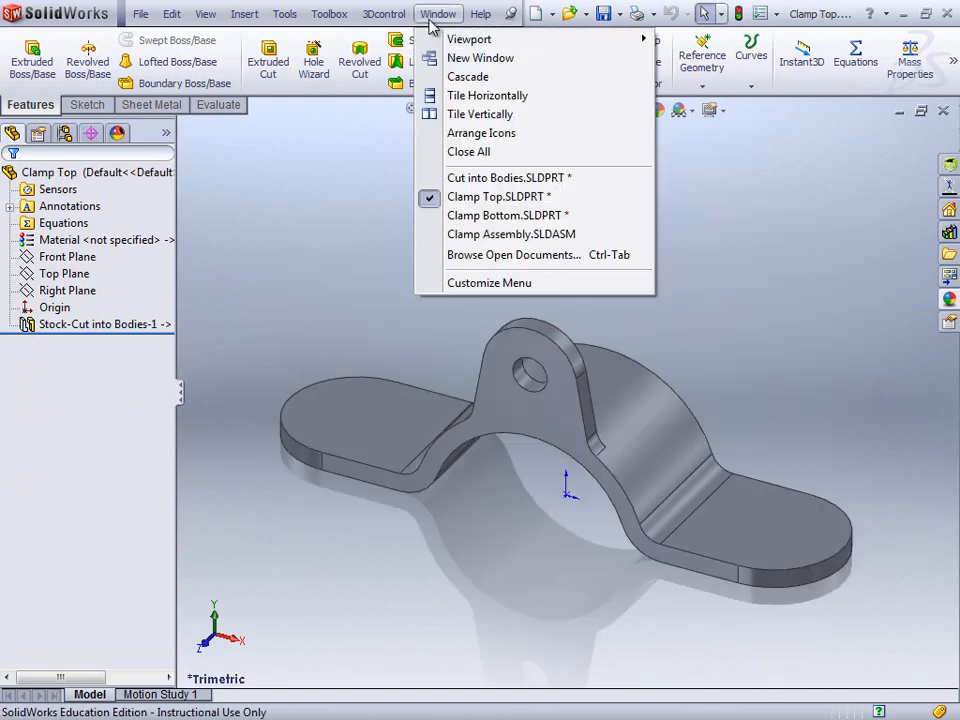
pyautogui.click(472, 216)
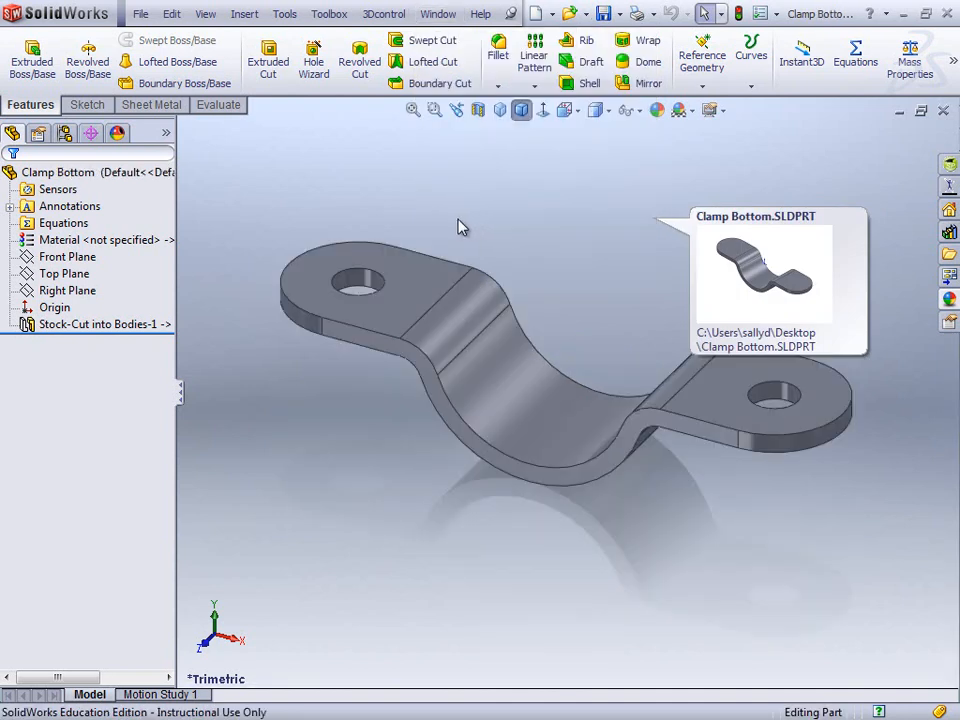
# In Cut into Bodies, sketch a circle of about 7.9 mm radius on the upper clamp's left flange face, concentric with its rounded end
pyautogui.click(438, 14)
pyautogui.click(478, 180)
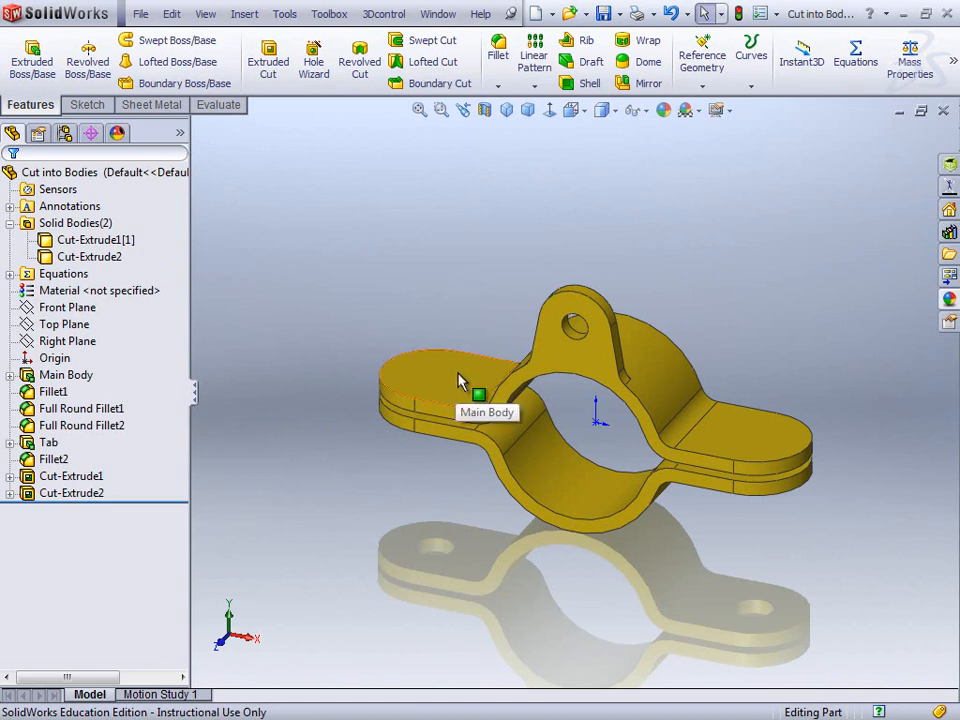
pyautogui.click(458, 380)
pyautogui.click(527, 313)
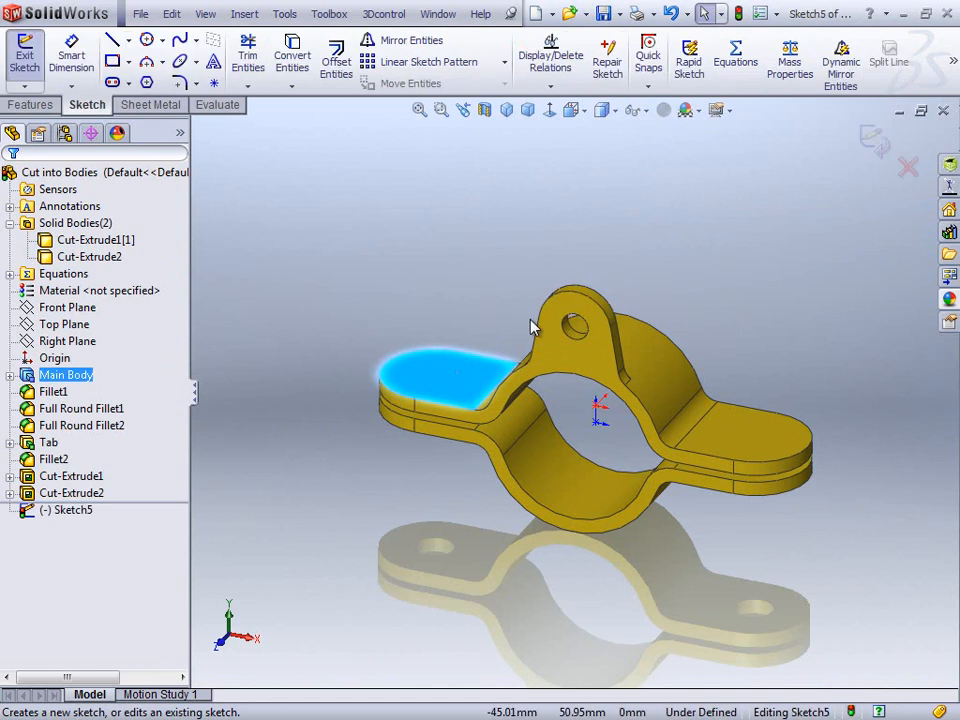
pyautogui.hotkey('ctrl', '8')
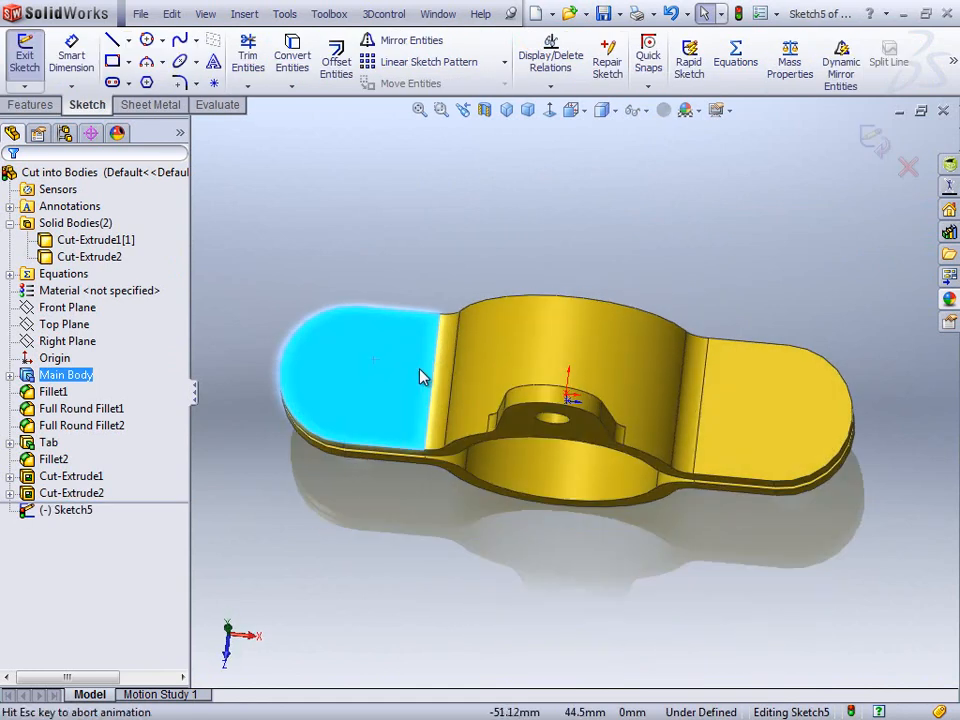
pyautogui.moveTo(310, 258)
pyautogui.mouseDown(button='right')
pyautogui.moveTo(354, 246)
pyautogui.moveTo(388, 252)
pyautogui.mouseUp(button='right')
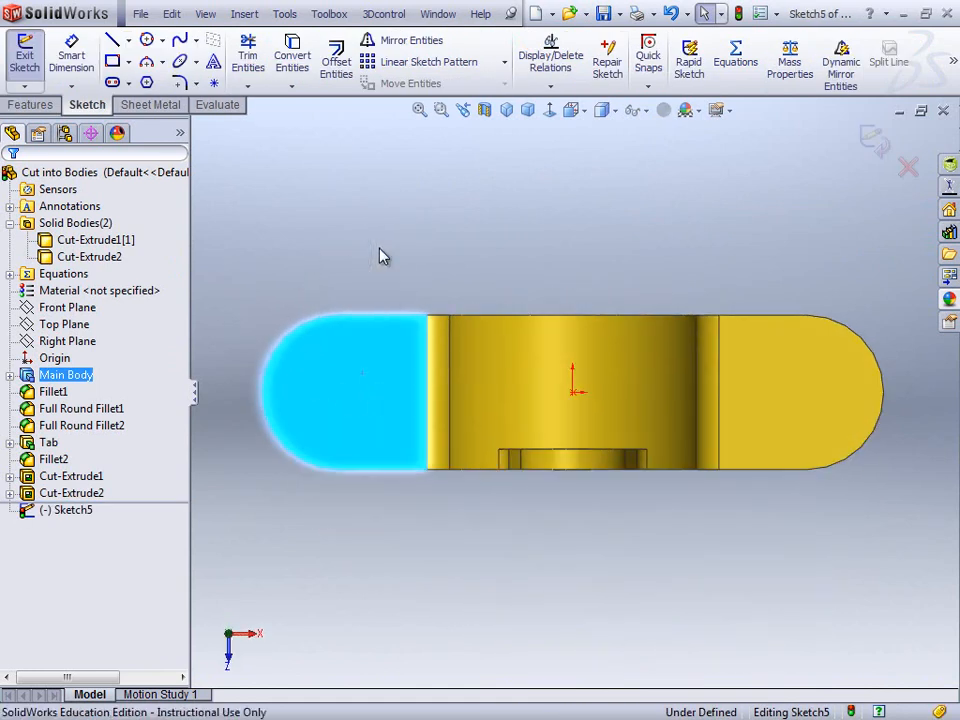
pyautogui.scroll(3, 300, 420)
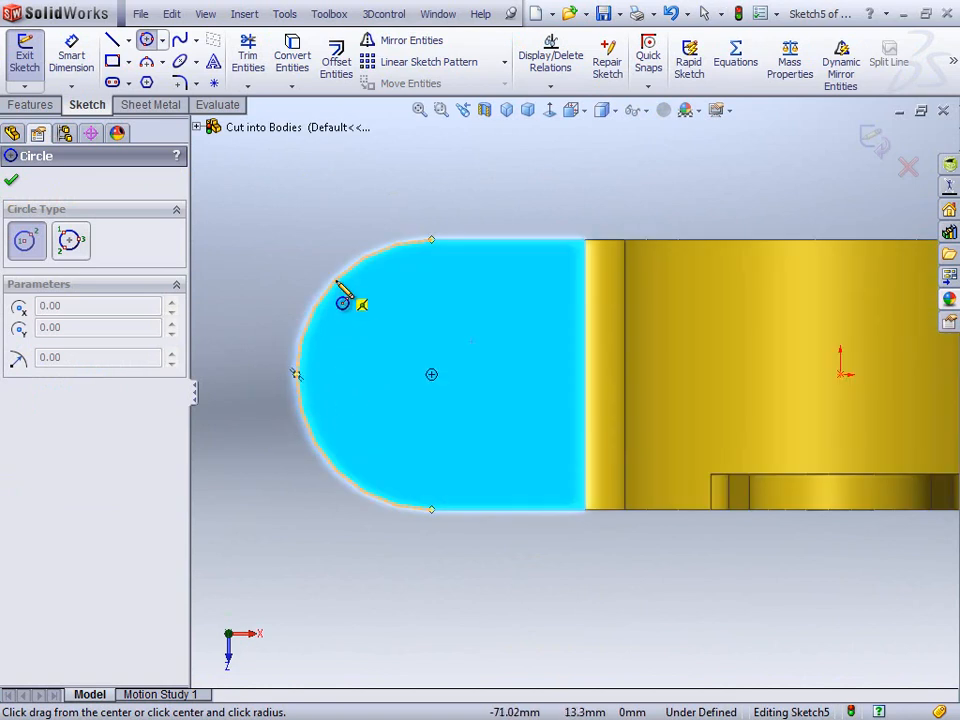
pyautogui.click(431, 375)
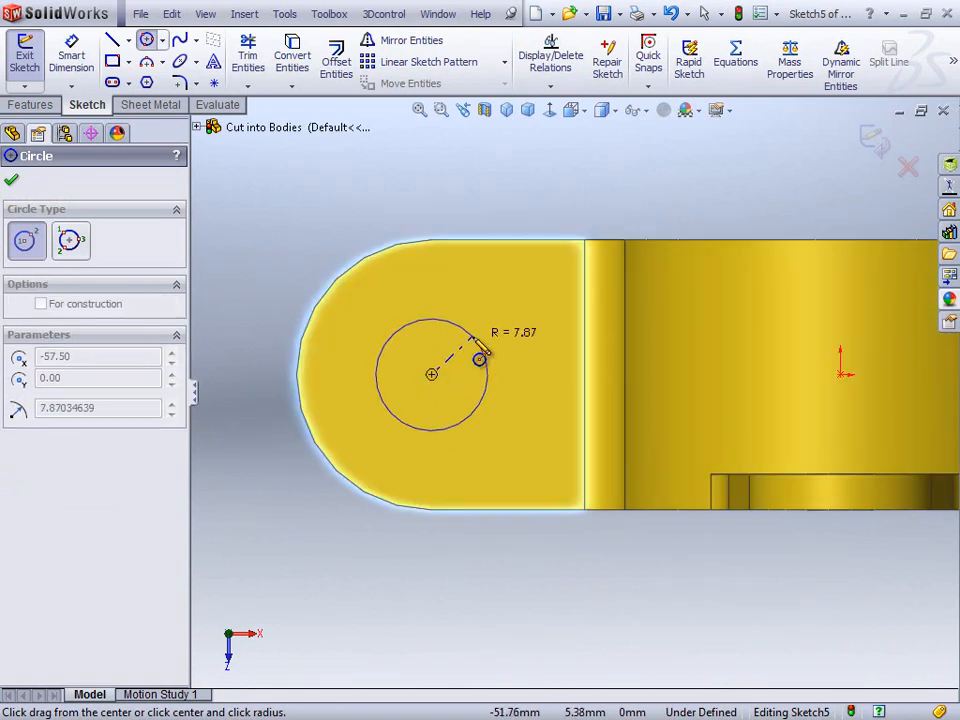
pyautogui.click(480, 354)
# Draw vertical lines from the circle's two side quadrants to the flange's tab-side edge, and trim away the circle's lower half
pyautogui.moveTo(272, 268); pyautogui.dragTo(193, 279, button='right')
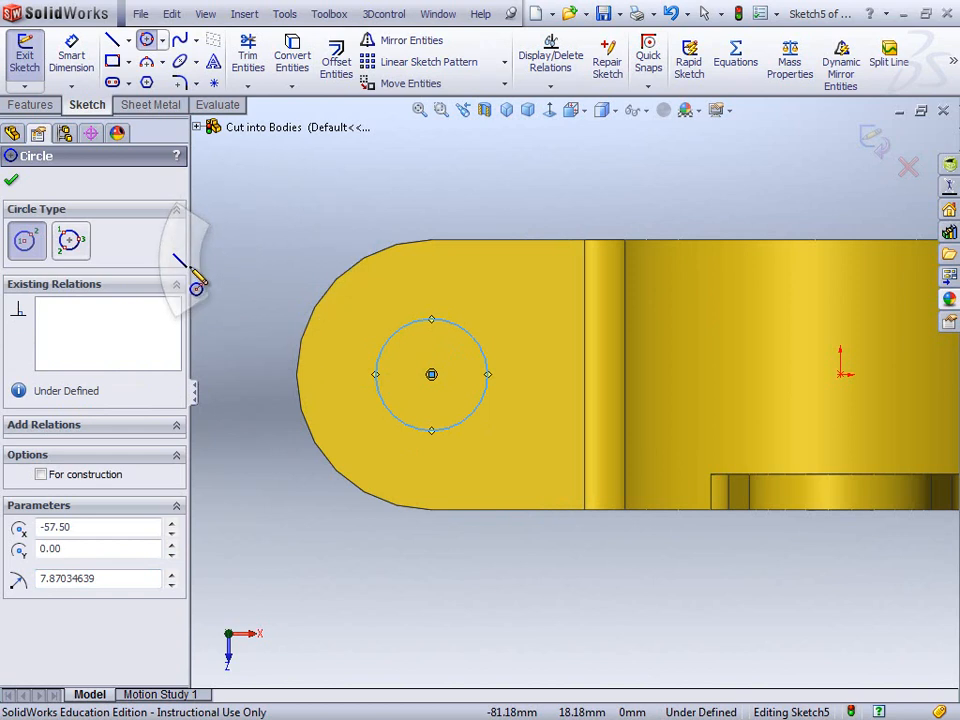
pyautogui.click(375, 375)
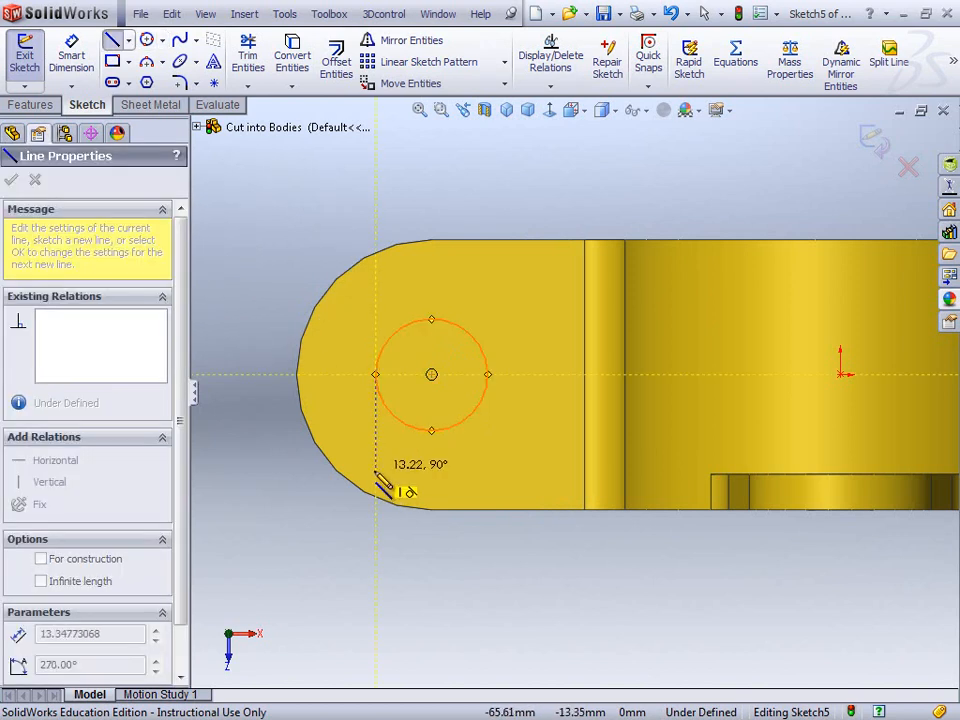
pyautogui.click(376, 497)
pyautogui.press('Escape')
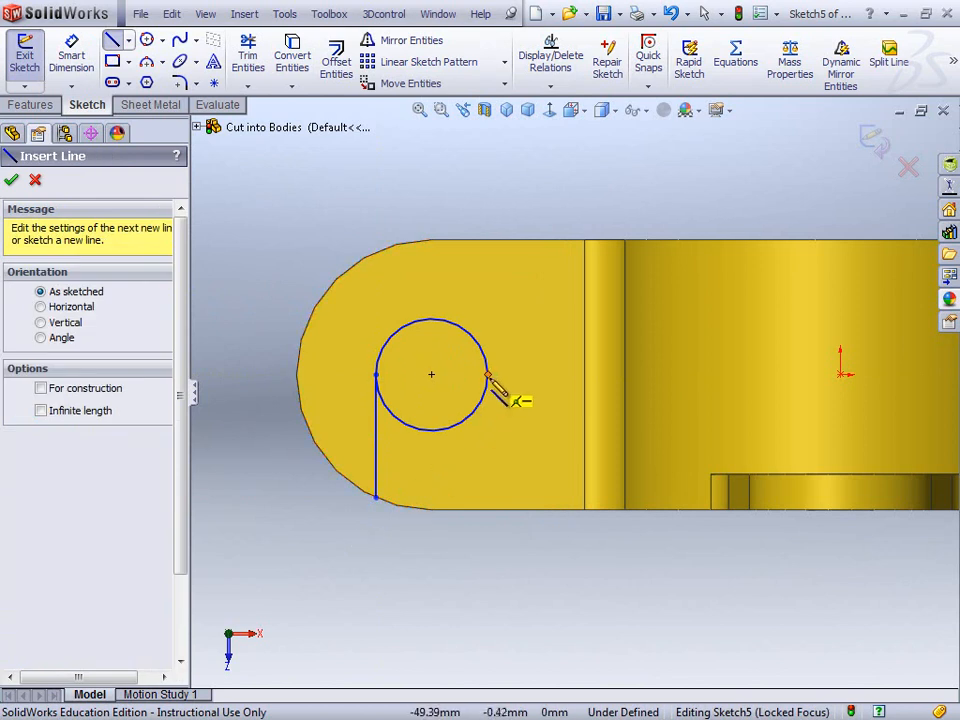
pyautogui.click(487, 375)
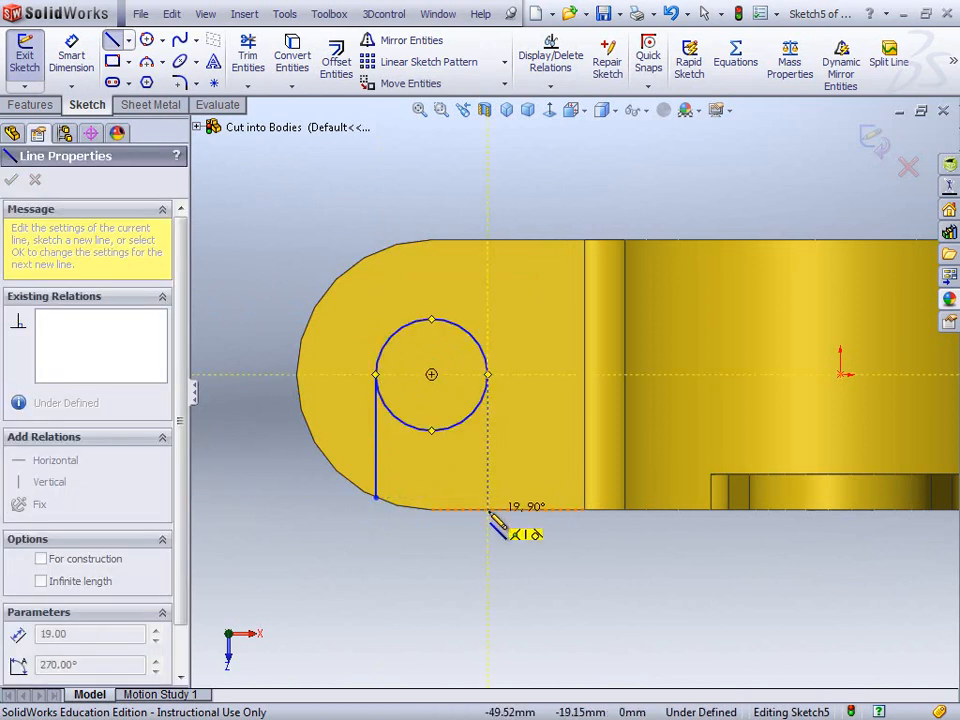
pyautogui.click(488, 510)
pyautogui.press('Escape')
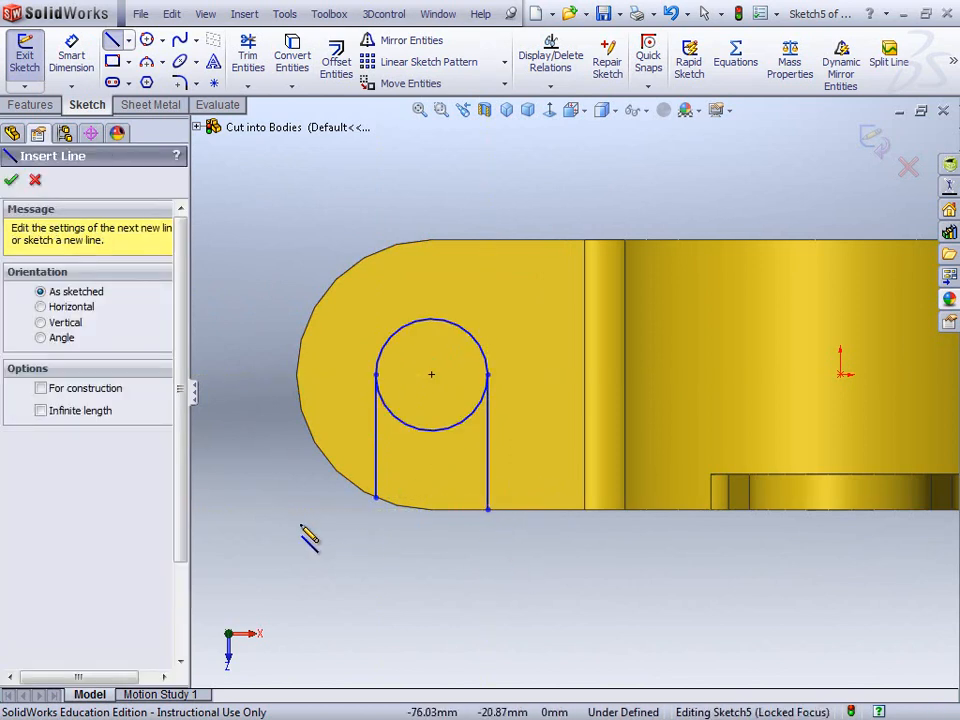
pyautogui.moveTo(294, 495); pyautogui.dragTo(255, 545, button='right')
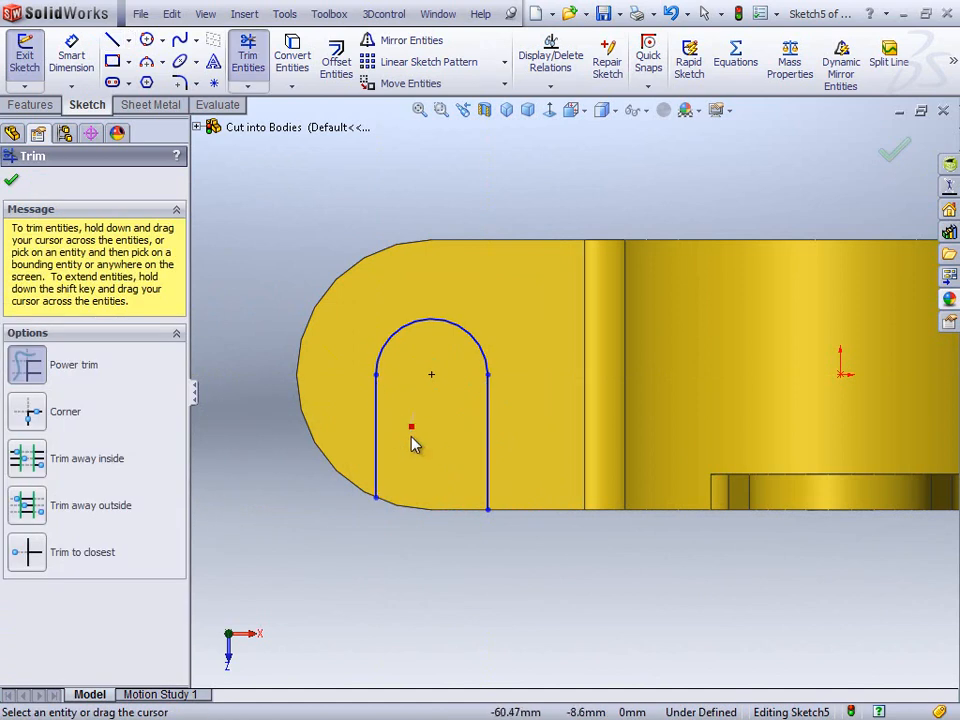
pyautogui.click(13, 183)
# Convert the flange's rounded and straight tab-side edges into the sketch, and trim the excess to close the open-slot profile
pyautogui.click(292, 54)
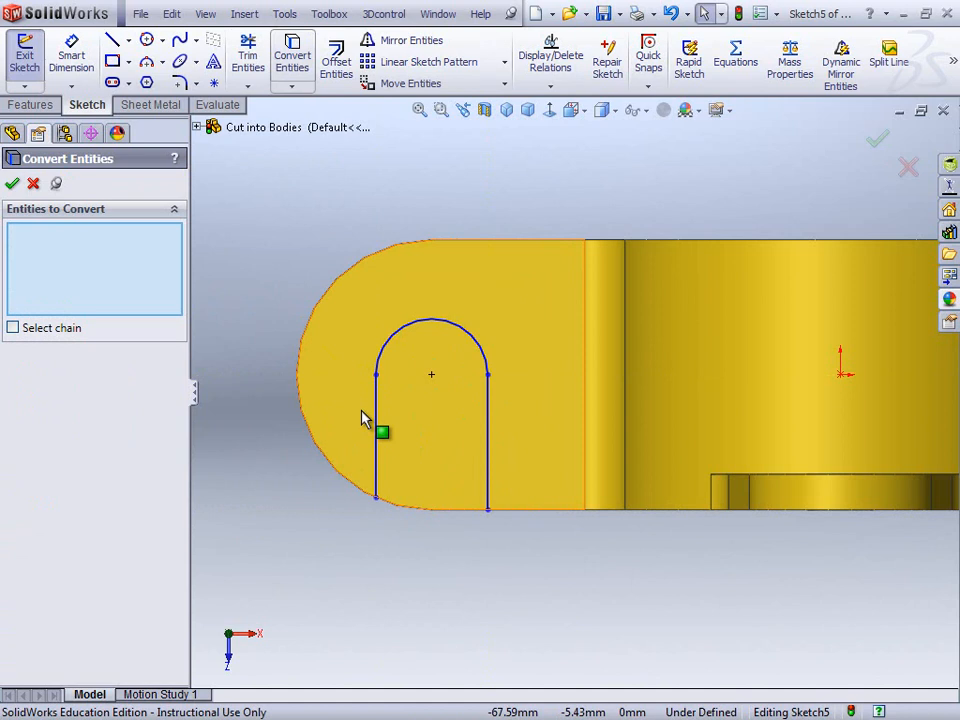
pyautogui.click(358, 489)
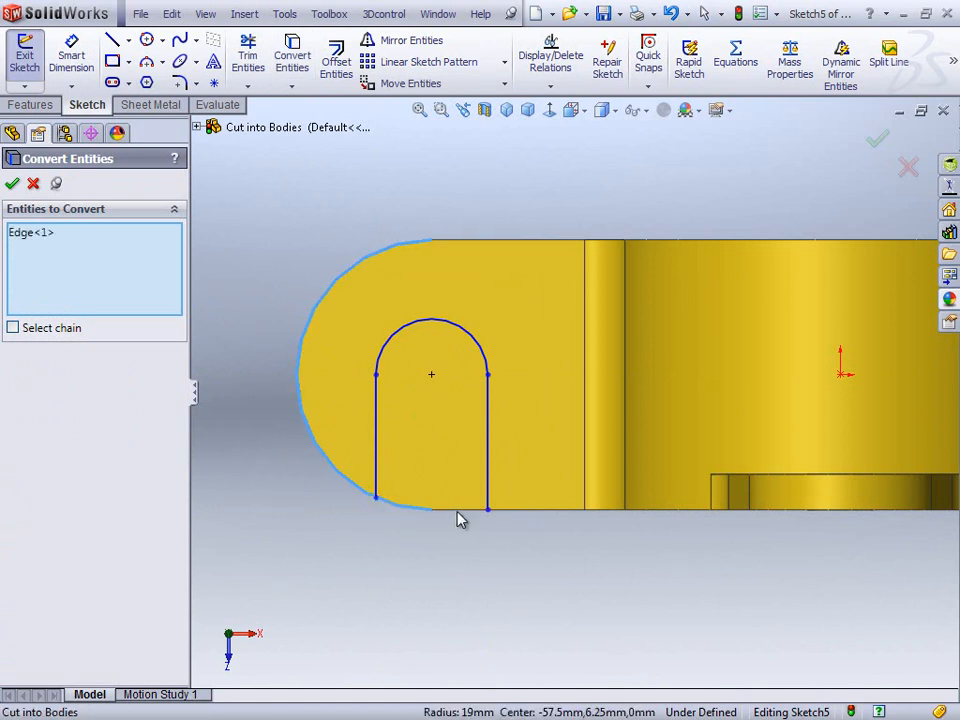
pyautogui.click(460, 512)
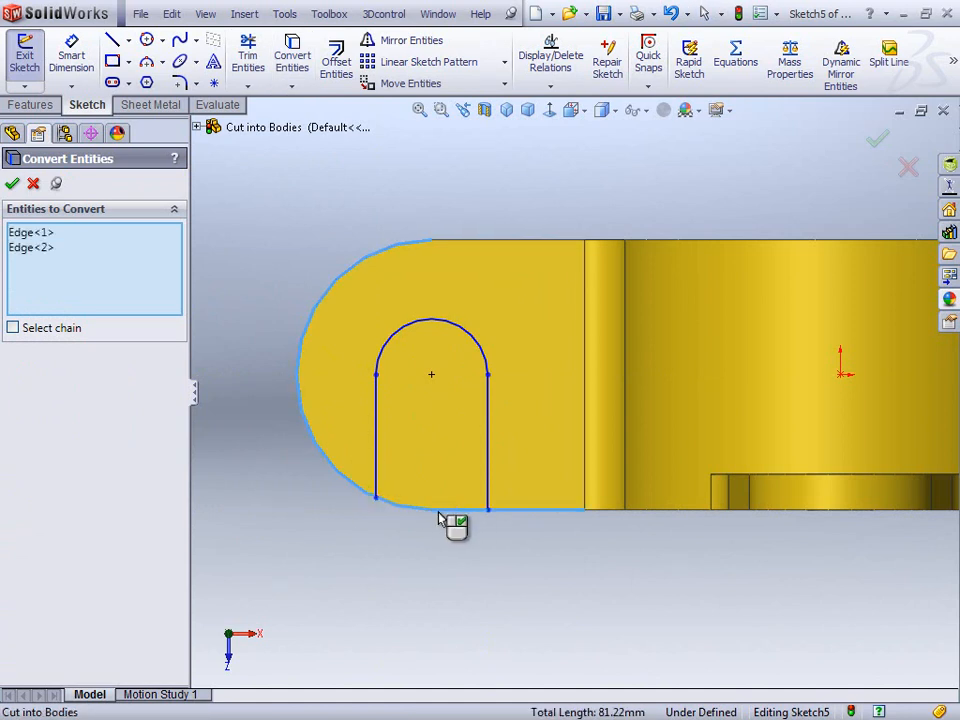
pyautogui.click(14, 184)
pyautogui.moveTo(278, 222); pyautogui.dragTo(204, 183, button='right')
pyautogui.click(13, 184)
pyautogui.moveTo(296, 199); pyautogui.dragTo(262, 255, button='right')
pyautogui.moveTo(370, 417); pyautogui.dragTo(337, 502)
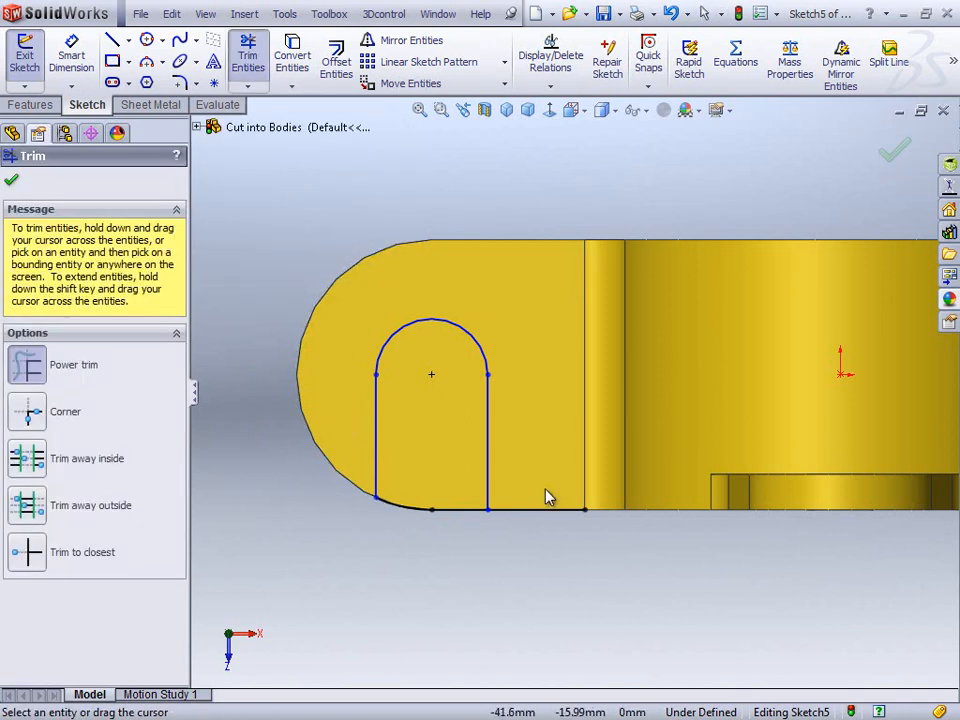
# Dimension the slot's arc to a 7.5 mm radius
pyautogui.moveTo(257, 268); pyautogui.dragTo(260, 195, button='right')
pyautogui.click(392, 335)
pyautogui.click(311, 258)
pyautogui.write('7.5')
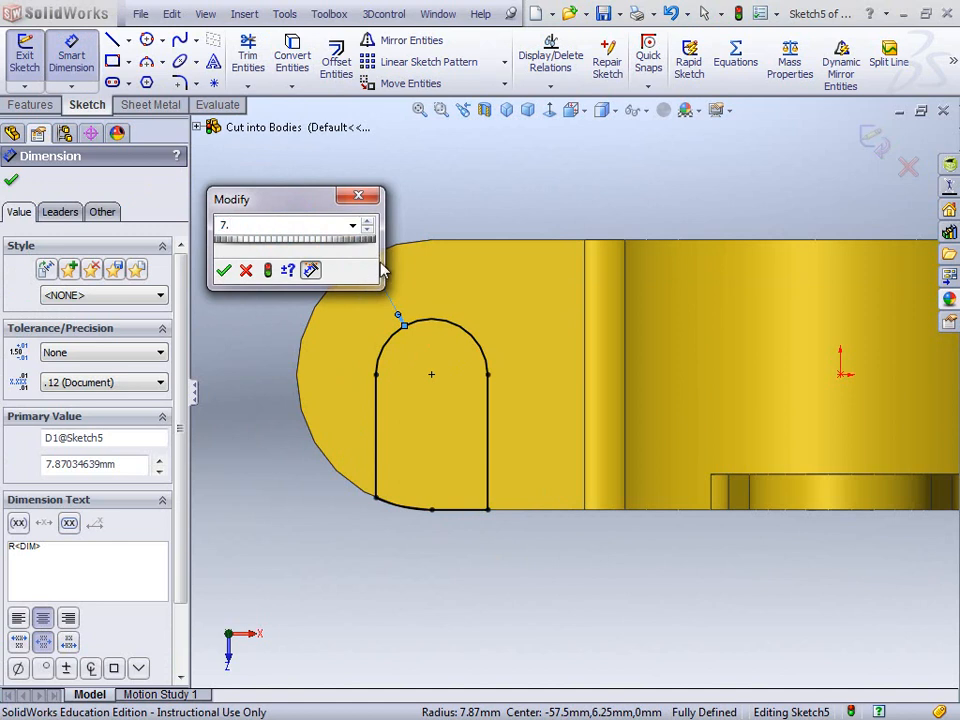
pyautogui.click(224, 270)
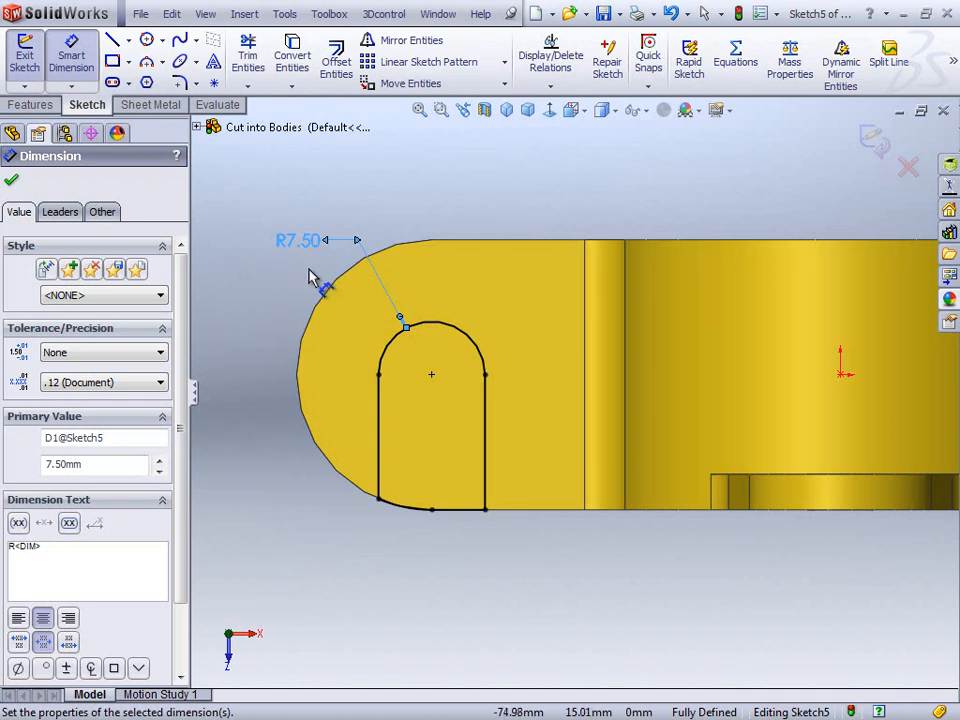
pyautogui.click(11, 180)
# Draw a vertical construction centerline upward from the origin
pyautogui.scroll(3, 574, 339)
pyautogui.scroll(3, 714, 341)
pyautogui.scroll(-3, 716, 352)
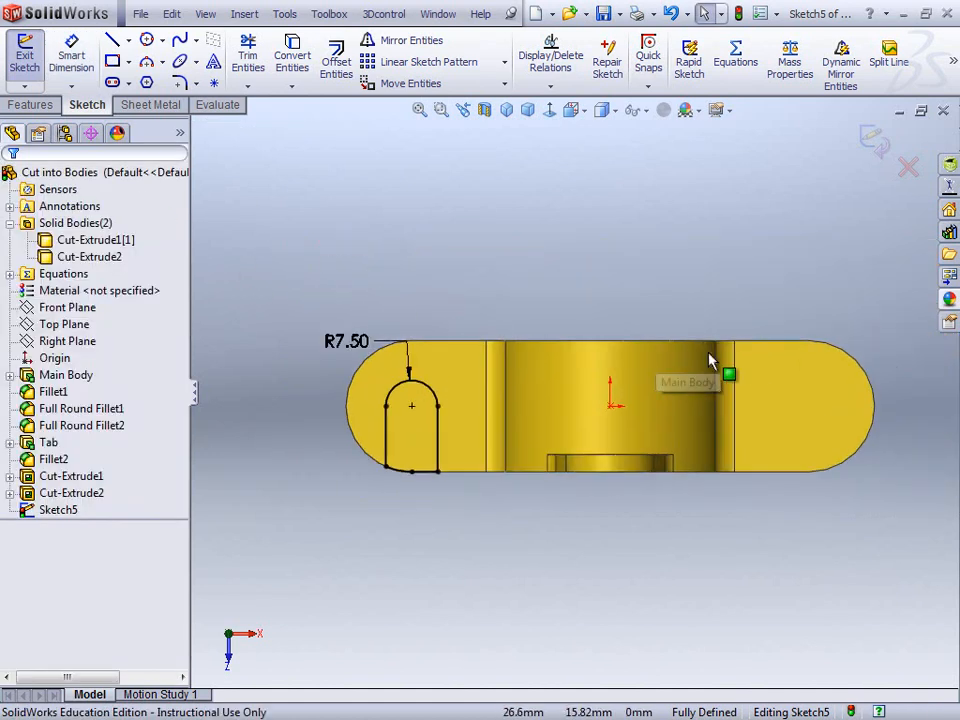
pyautogui.scroll(-1, 600, 341)
pyautogui.moveTo(542, 244); pyautogui.dragTo(487, 205, button='right')
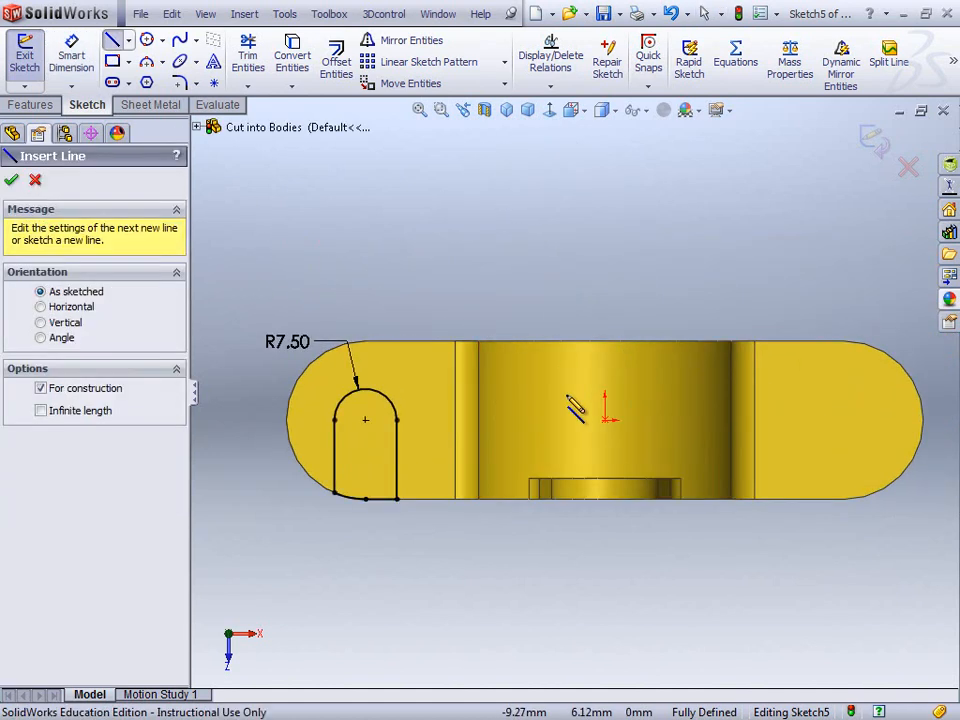
pyautogui.click(605, 418)
pyautogui.click(605, 290)
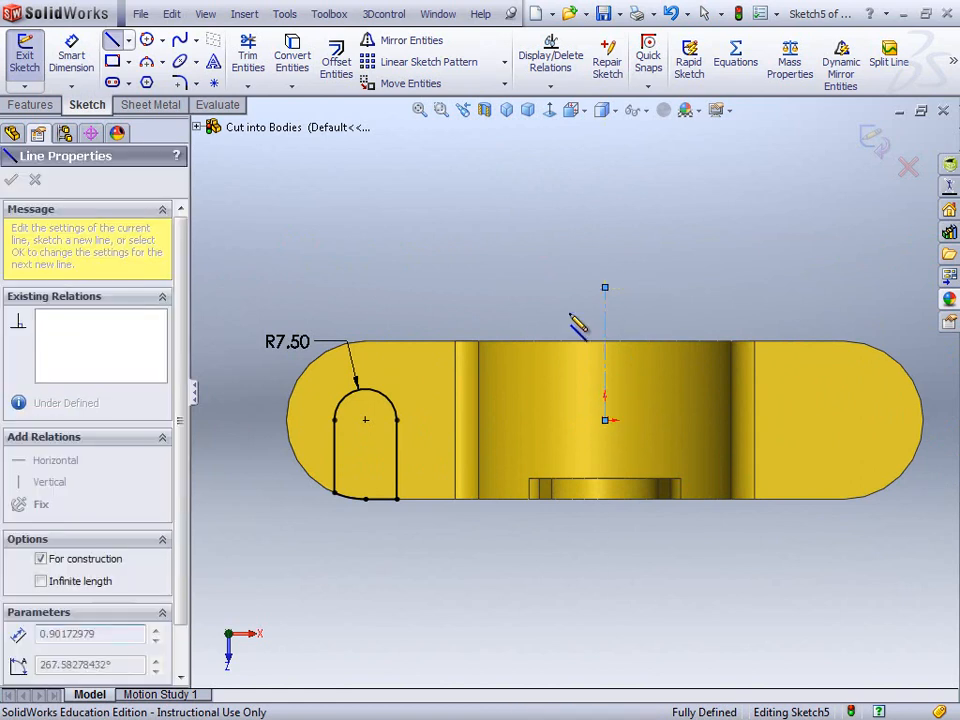
pyautogui.press('Escape')
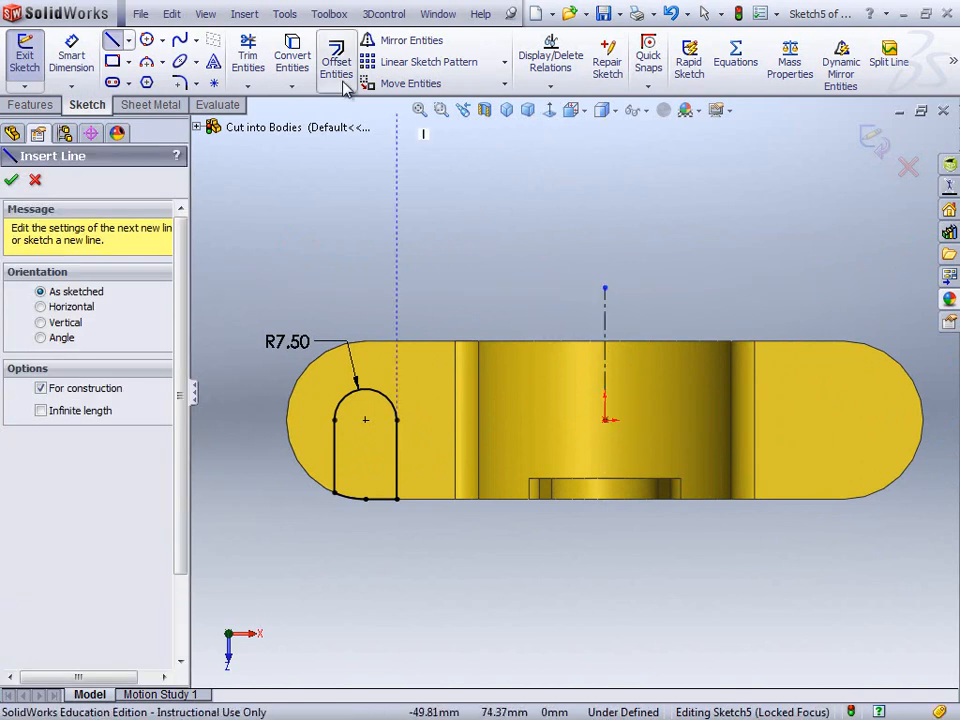
# Mirror the slot profile about the centerline onto the opposite flange, and finish the sketch in isometric view
pyautogui.click(368, 40)
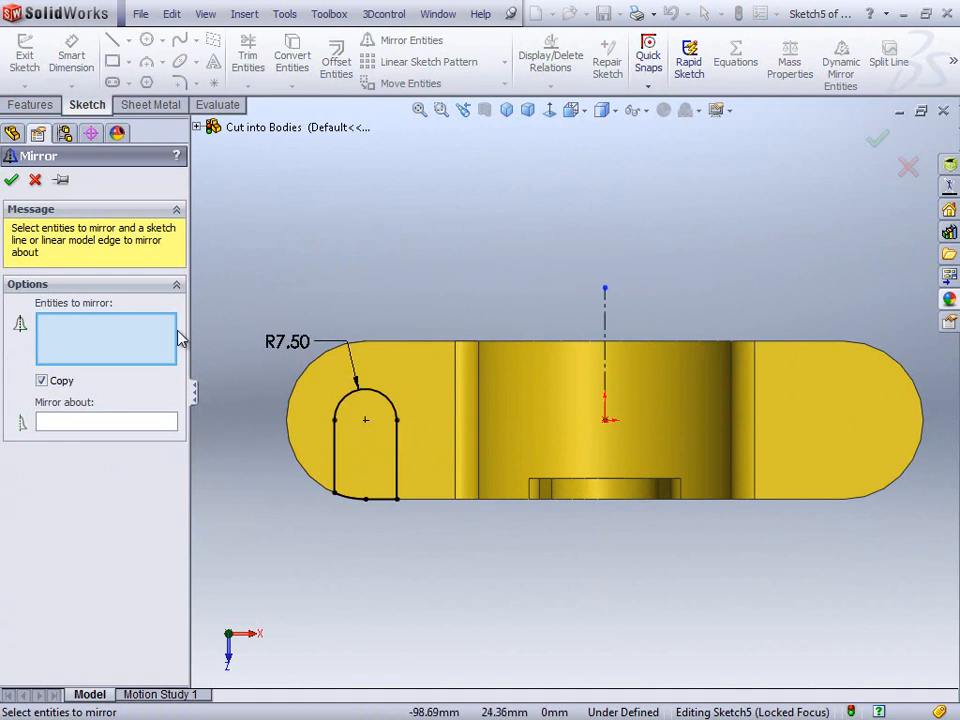
pyautogui.moveTo(265, 290); pyautogui.dragTo(428, 536)
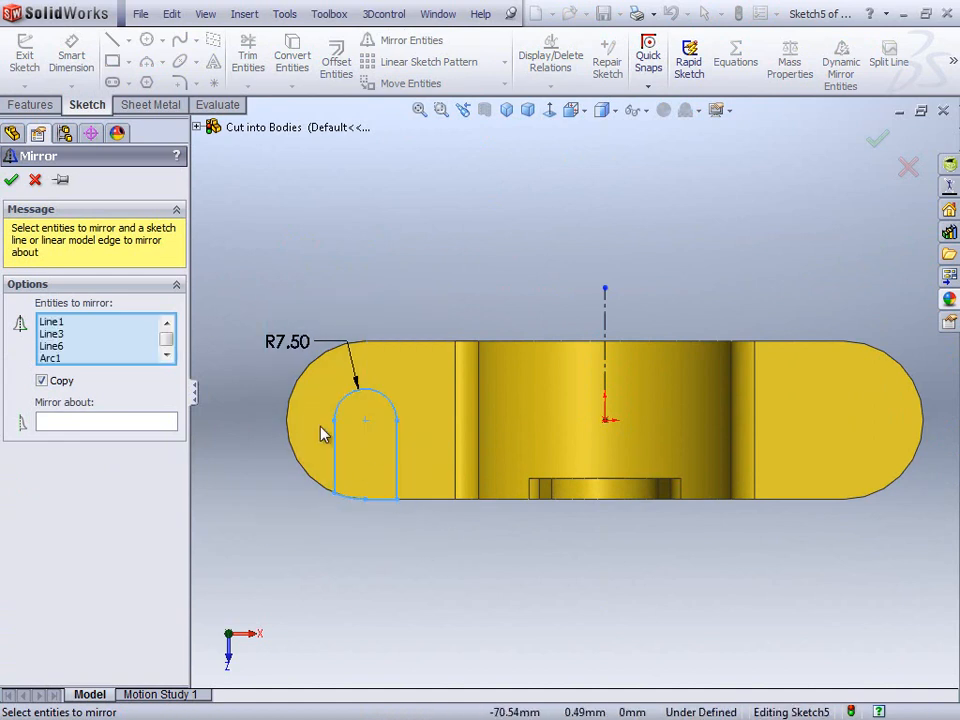
pyautogui.click(172, 424)
pyautogui.click(605, 318)
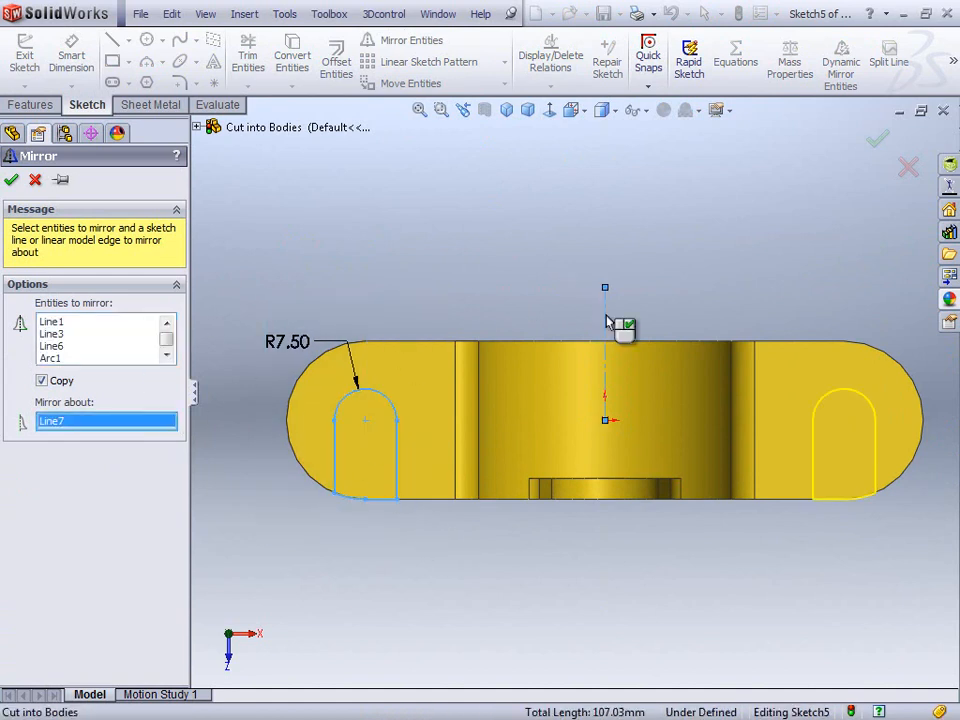
pyautogui.click(11, 180)
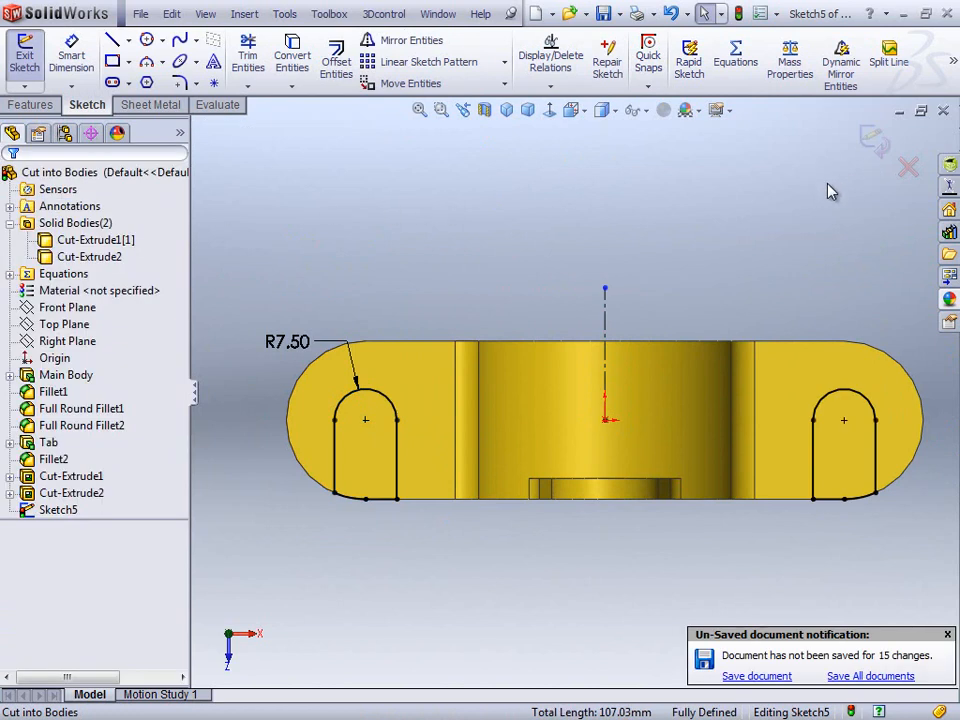
pyautogui.hotkey('ctrl', '7')
pyautogui.click(875, 142)
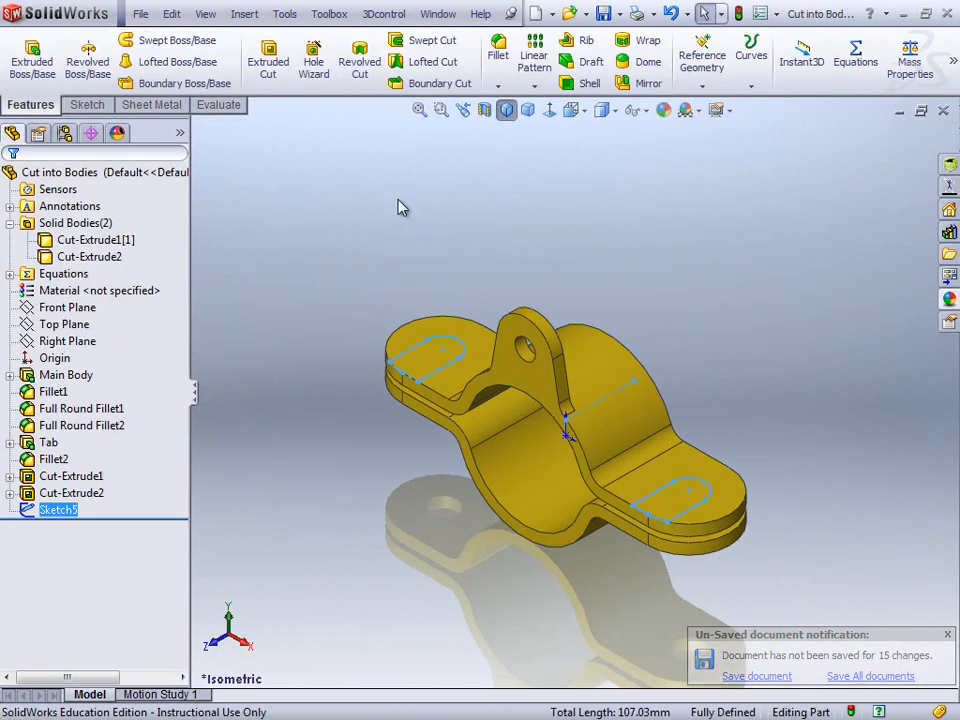
# Cut-extrude both slot profiles Through All, with auto-select off and the feature scope limited to the upper clamp body
pyautogui.click(268, 66)
pyautogui.click(147, 291)
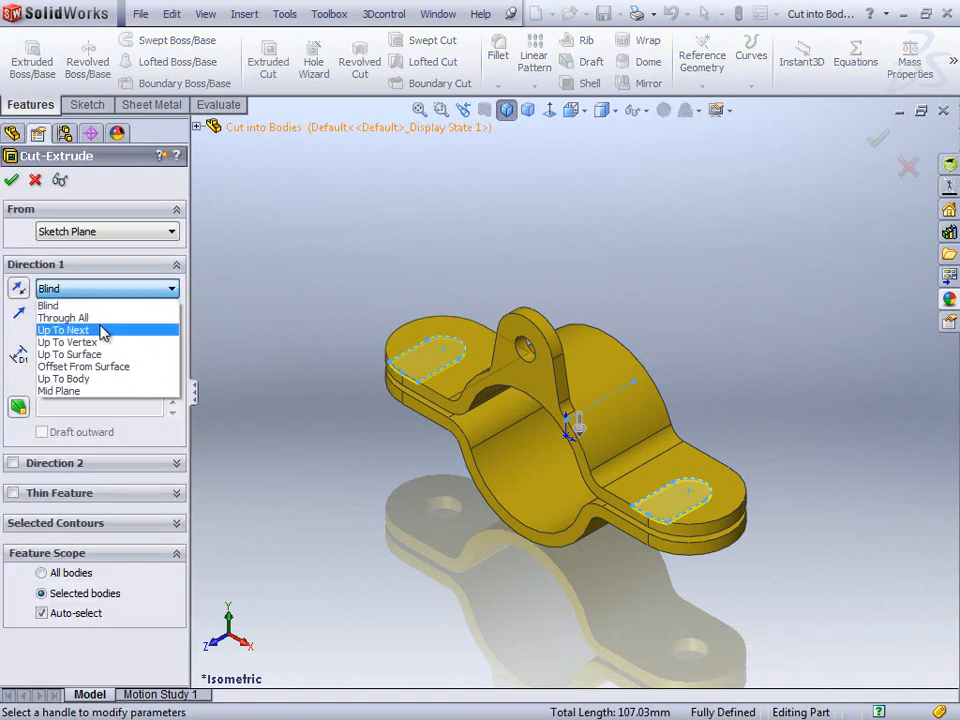
pyautogui.click(105, 316)
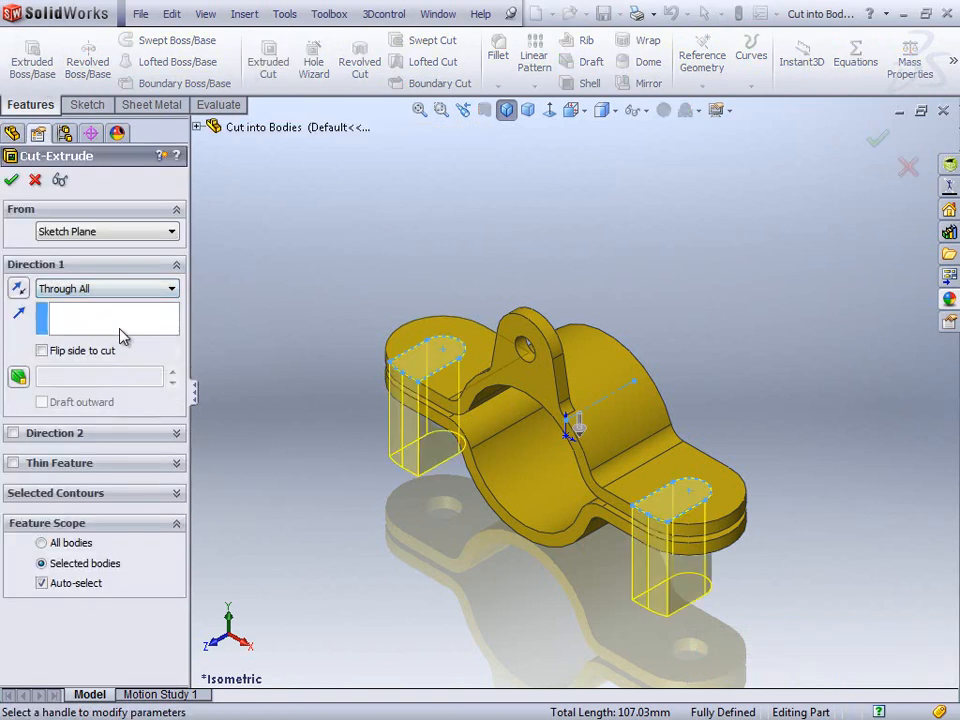
pyautogui.click(44, 585)
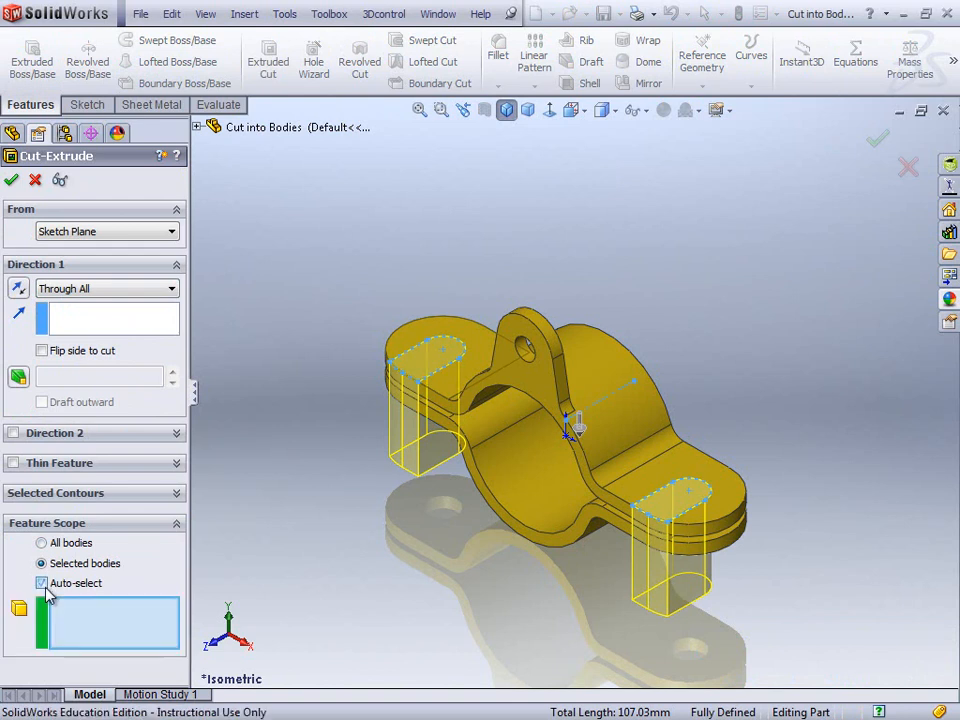
pyautogui.click(609, 456)
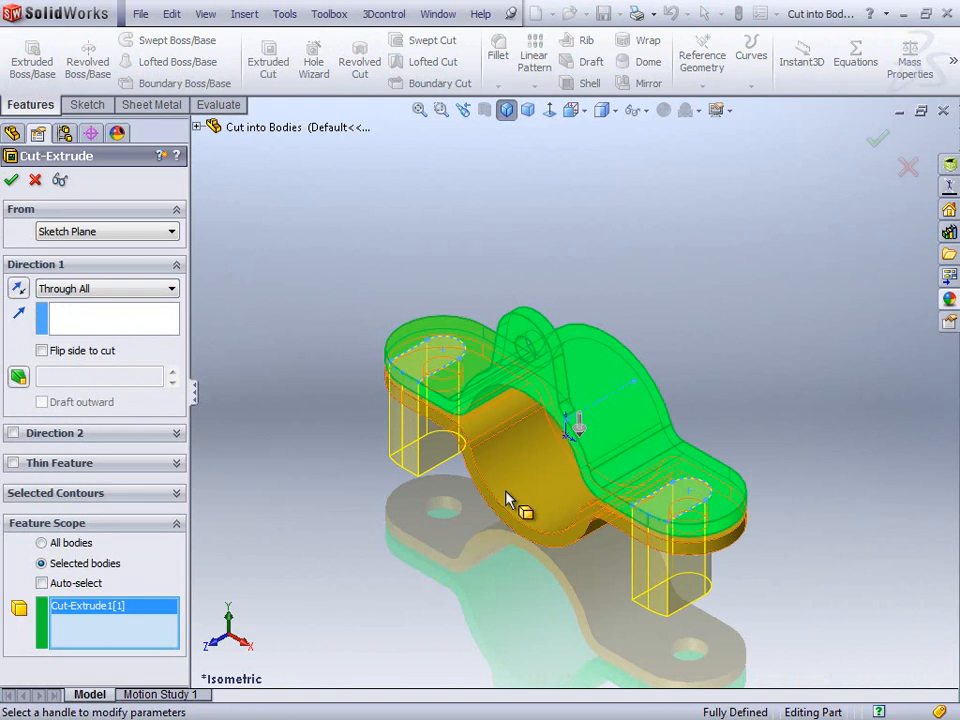
pyautogui.click(12, 180)
pyautogui.moveTo(378, 297)
pyautogui.mouseDown(button='middle')
pyautogui.moveTo(386, 411)
pyautogui.moveTo(386, 304)
pyautogui.moveTo(376, 291)
pyautogui.mouseUp(button='middle')
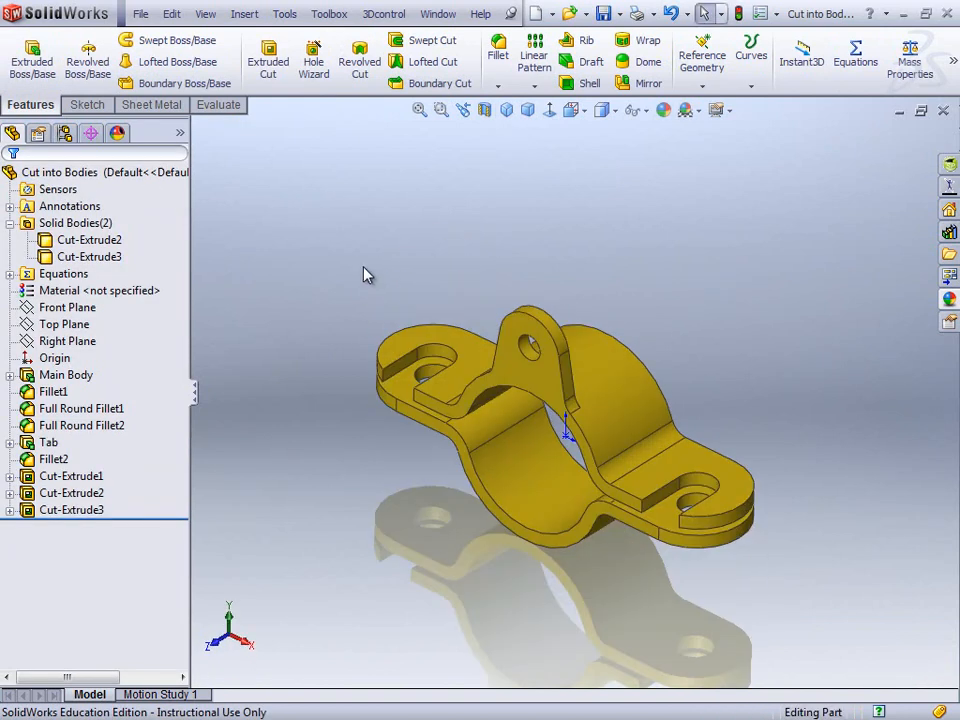
# Check how the flange cuts carried over to the Clamp Top part and the Clamp Bottom part
pyautogui.click(438, 14)
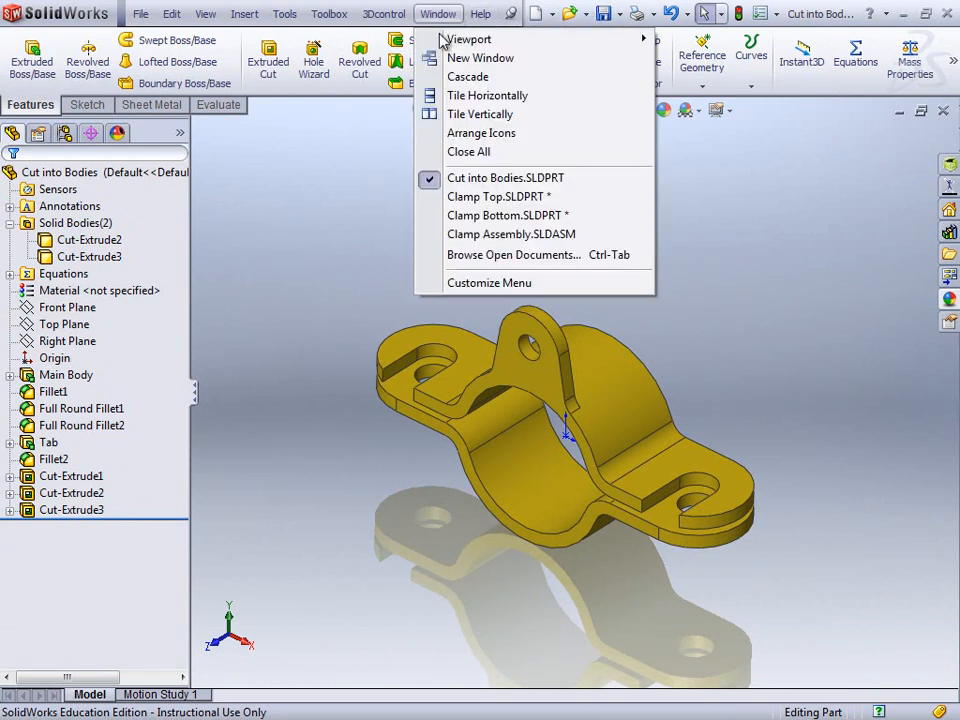
pyautogui.click(460, 198)
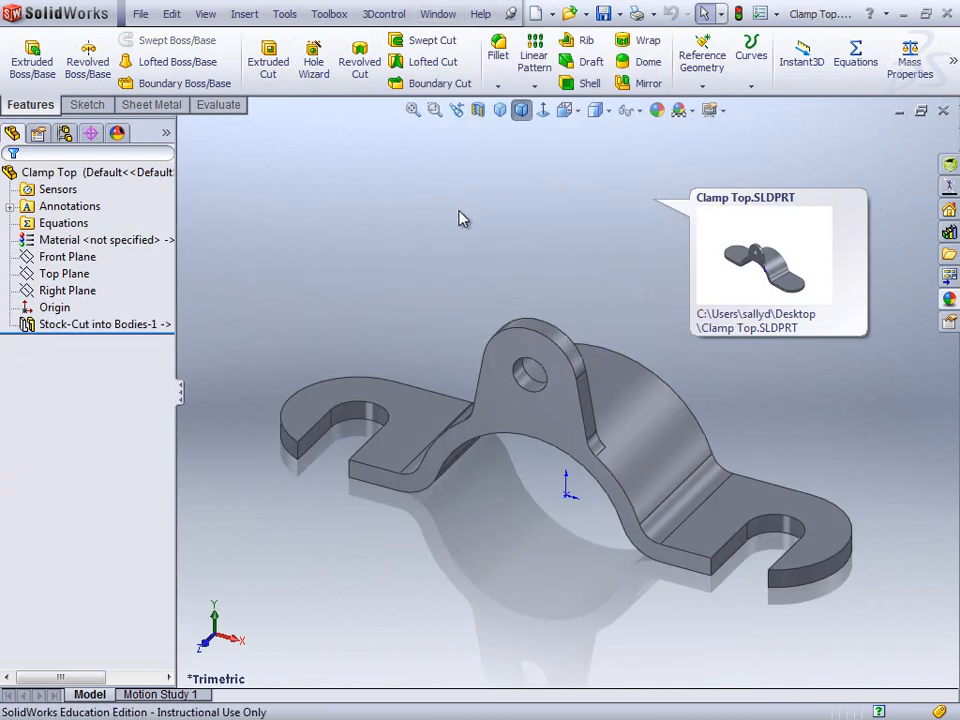
pyautogui.click(438, 14)
pyautogui.click(452, 214)
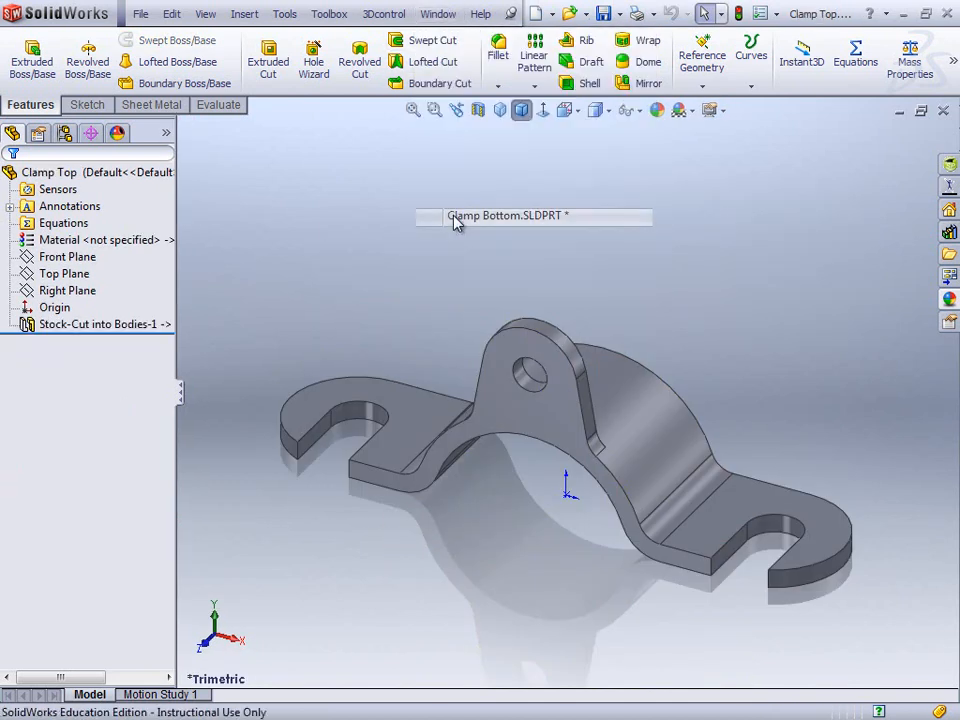
# Switch to Clamp Assembly, rebuild it with the changed models, and inspect the flange slots and holes from several angles
pyautogui.click(438, 14)
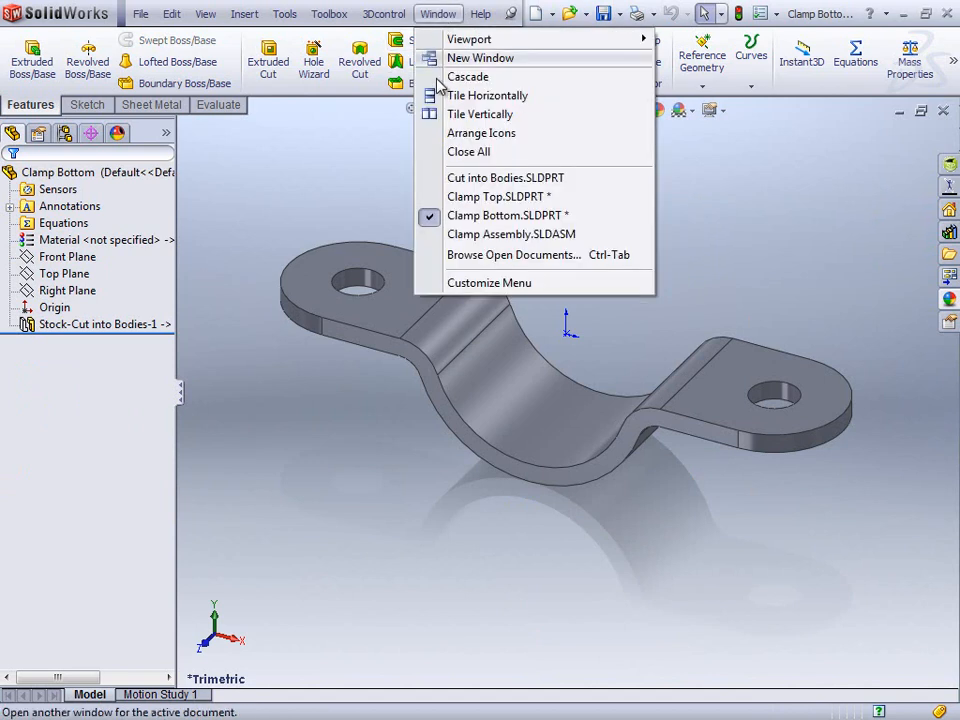
pyautogui.click(460, 234)
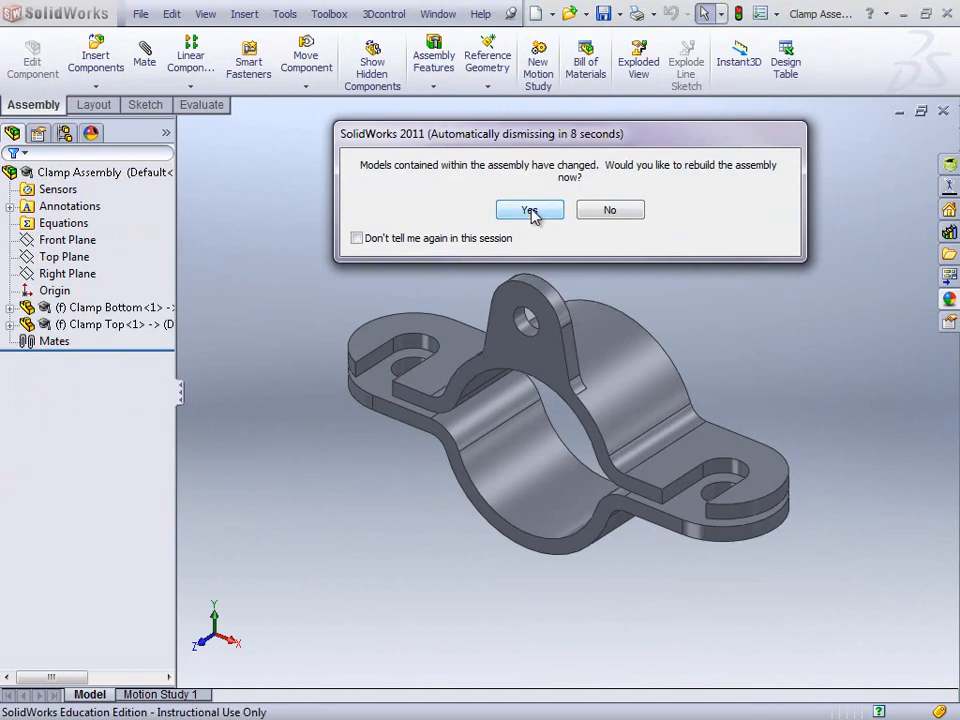
pyautogui.click(530, 212)
pyautogui.moveTo(564, 418); pyautogui.dragTo(593, 478, button='middle')
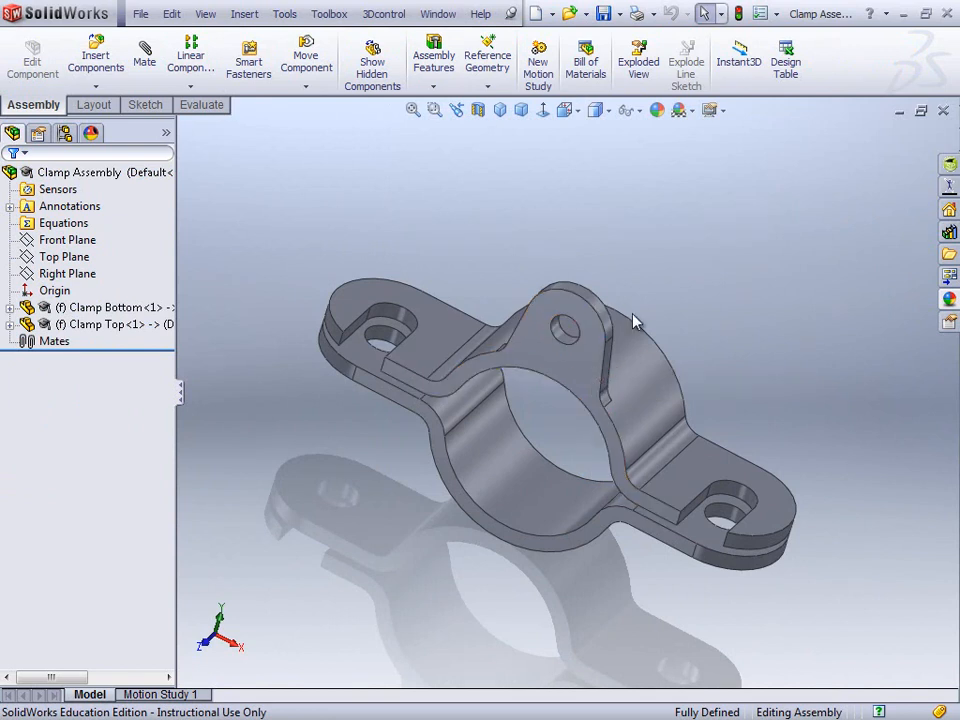
pyautogui.moveTo(612, 403); pyautogui.dragTo(621, 328, button='middle')
pyautogui.moveTo(523, 390); pyautogui.dragTo(459, 432, button='middle')
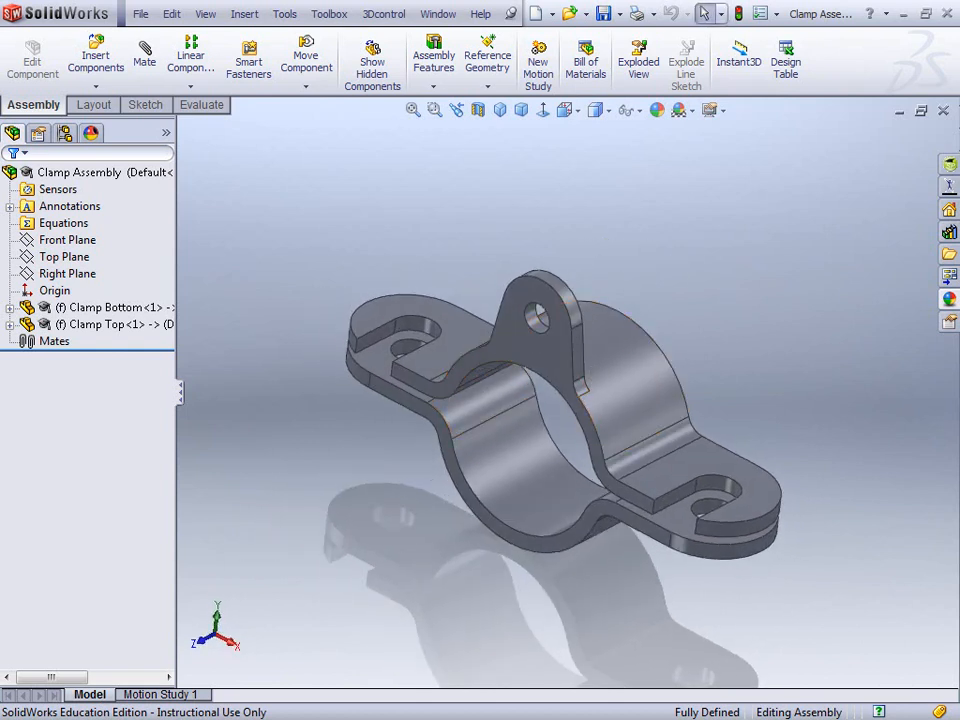